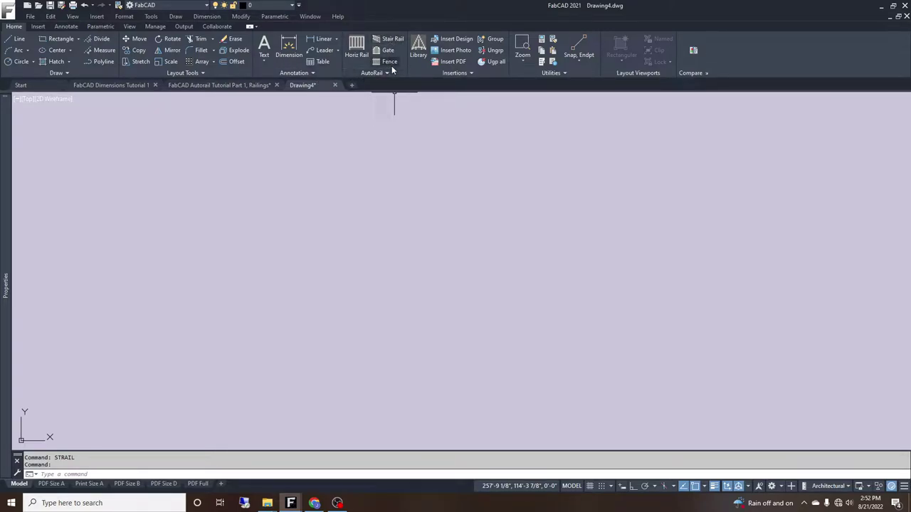
Start the Stair Rail command and, in its member settings, accept the 1-3/4" cap and channel as top rail
left_click(389, 39)
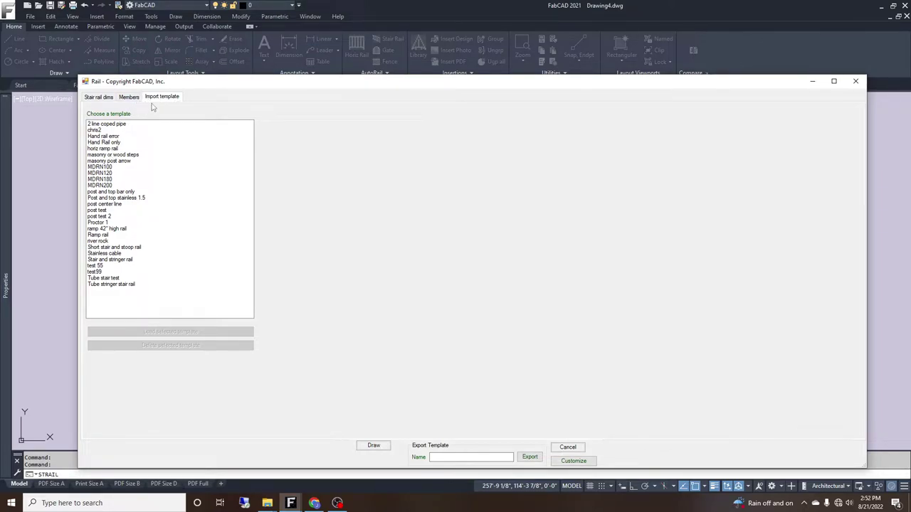
left_click(126, 97)
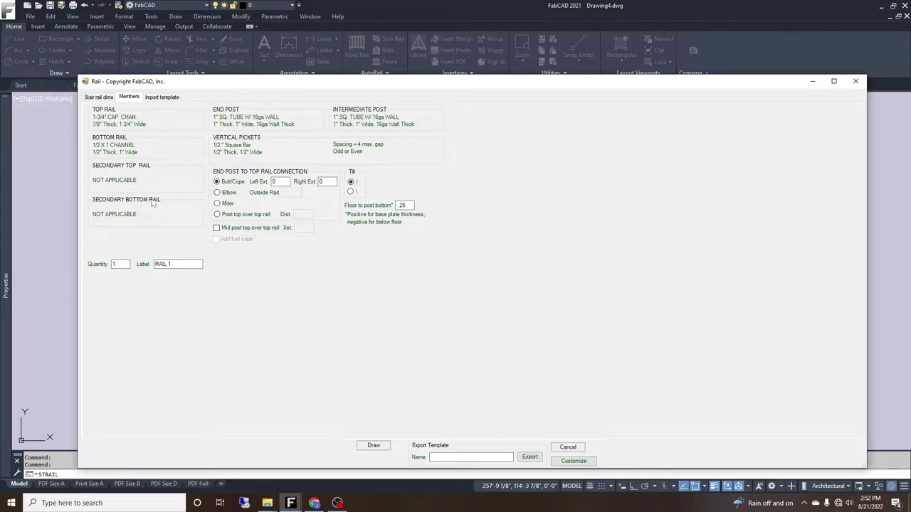
left_click(161, 99)
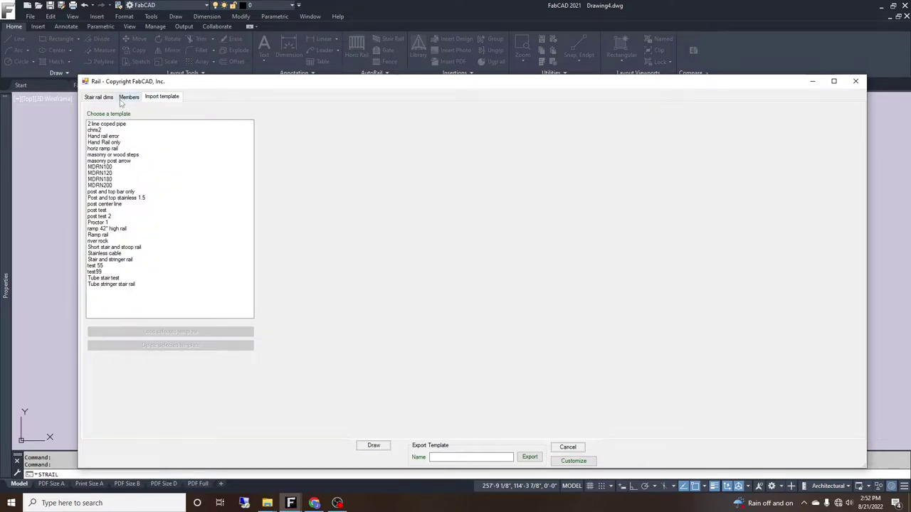
left_click(128, 98)
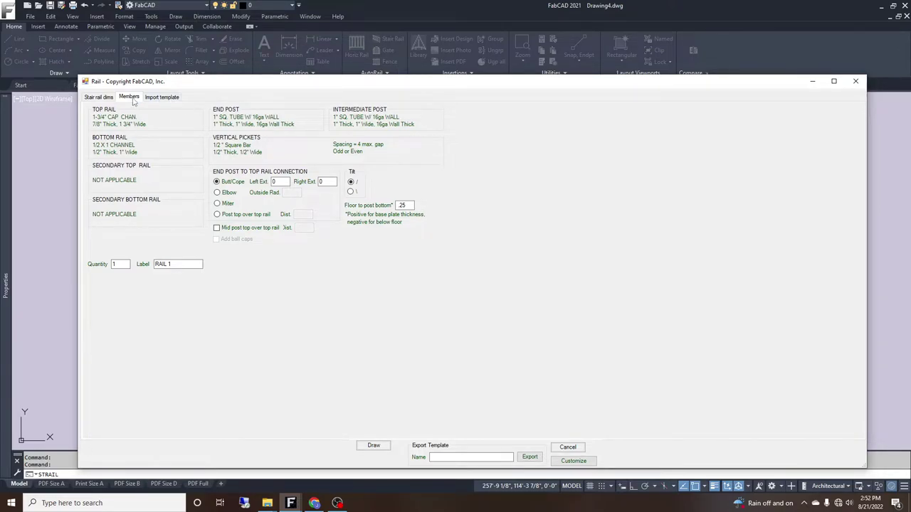
left_click(147, 125)
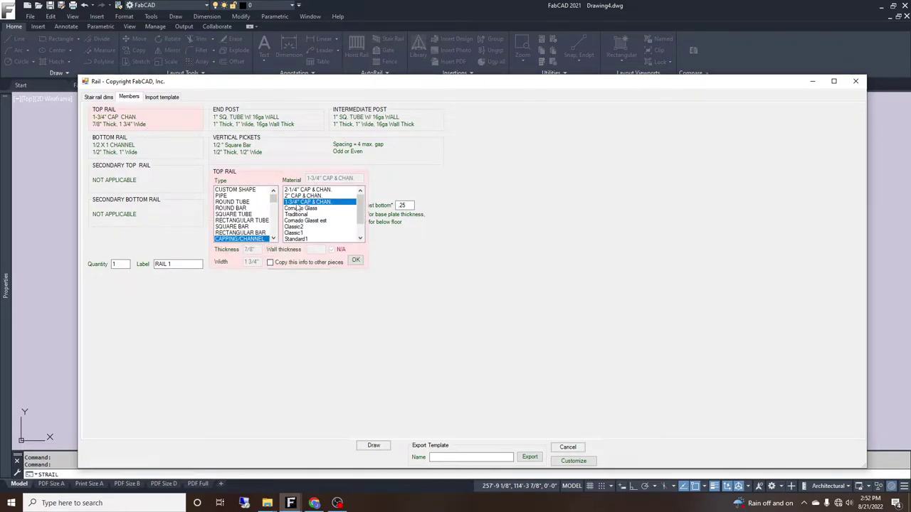
left_click(358, 263)
Define the end post as 1" square tube with 16ga wall, and copy that material to the bottom rail
left_click(281, 120)
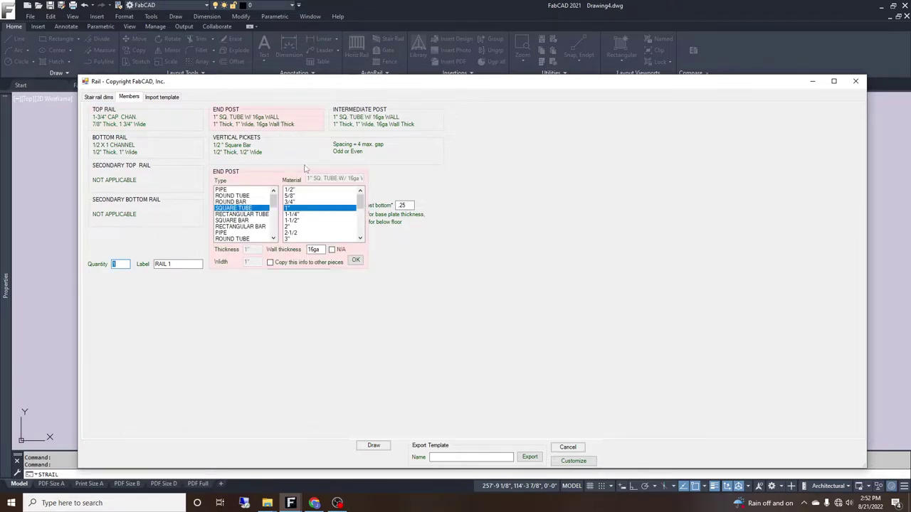
left_click(246, 203)
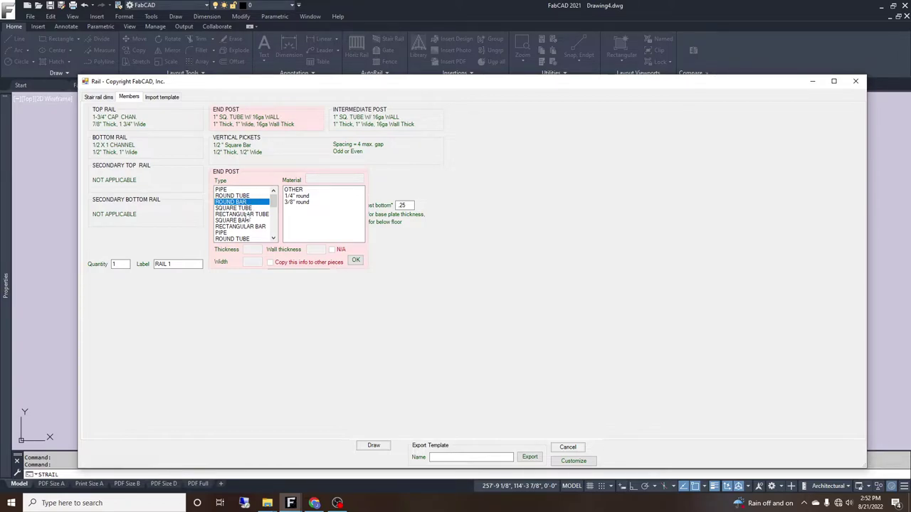
left_click(245, 209)
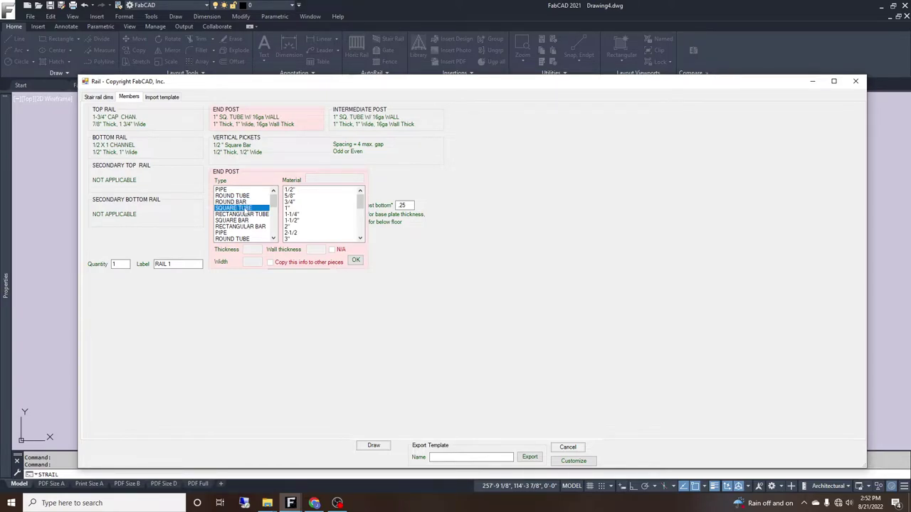
left_click(288, 208)
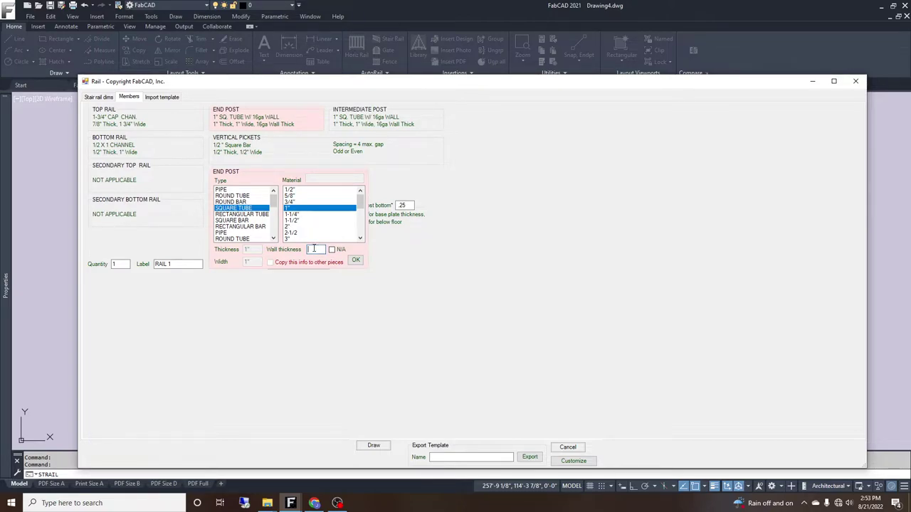
type("16ga")
left_click(289, 264)
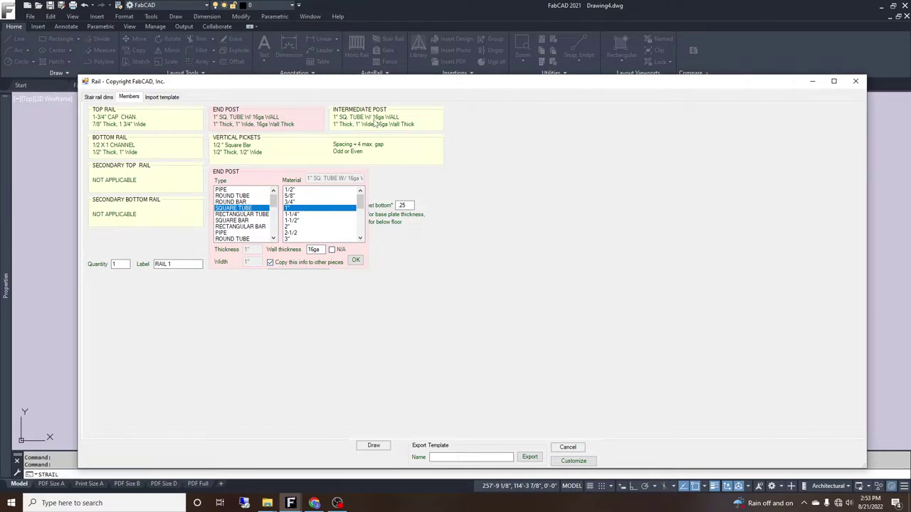
left_click(165, 148)
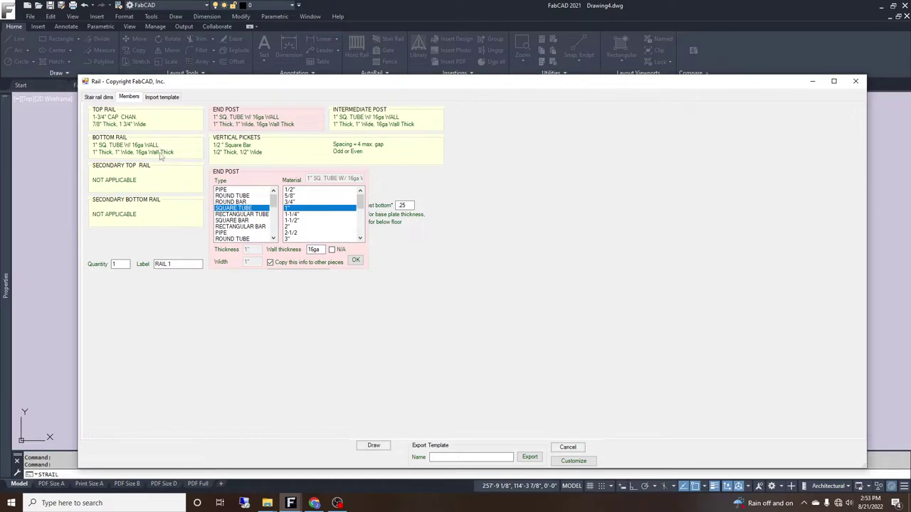
left_click(356, 261)
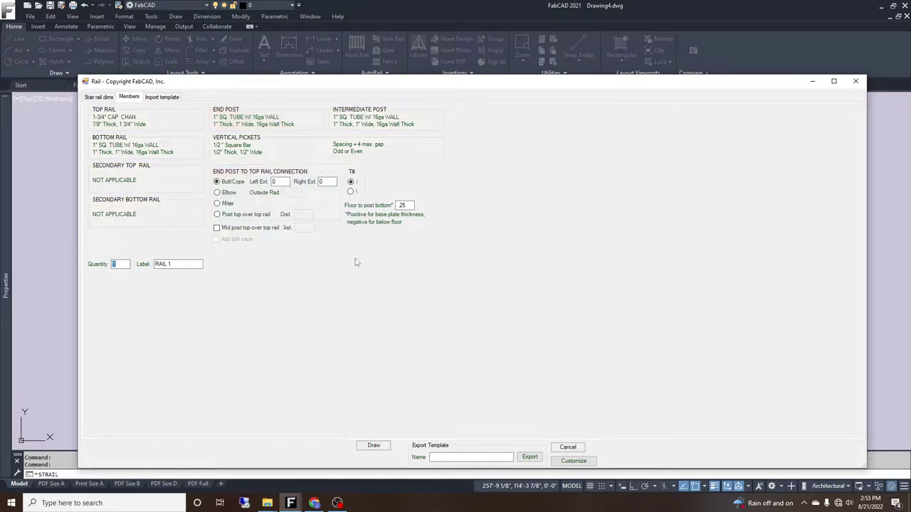
Change the bottom rail member to a 1/2 X 1 bar channel
left_click(151, 149)
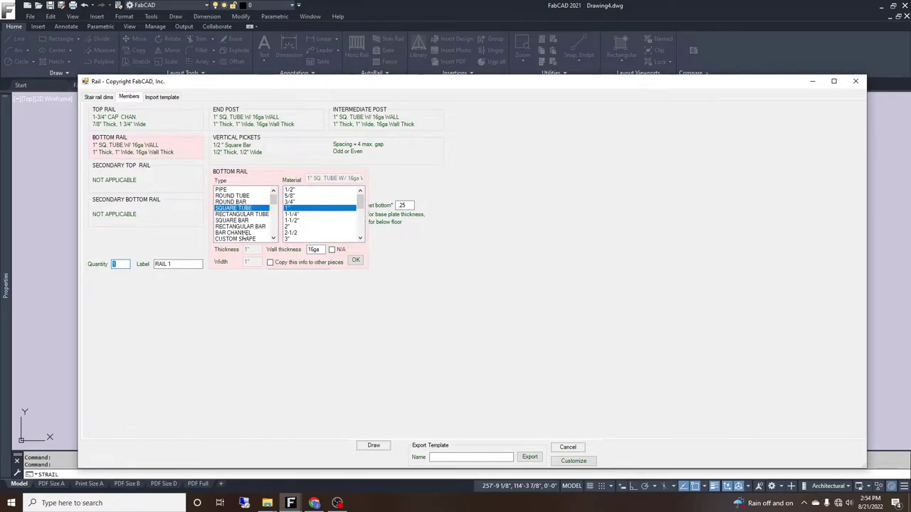
left_click(240, 233)
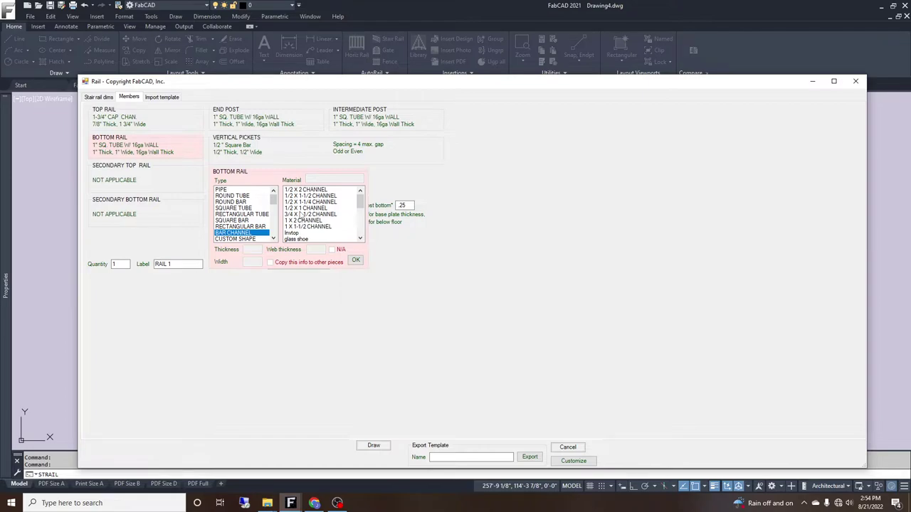
left_click(306, 208)
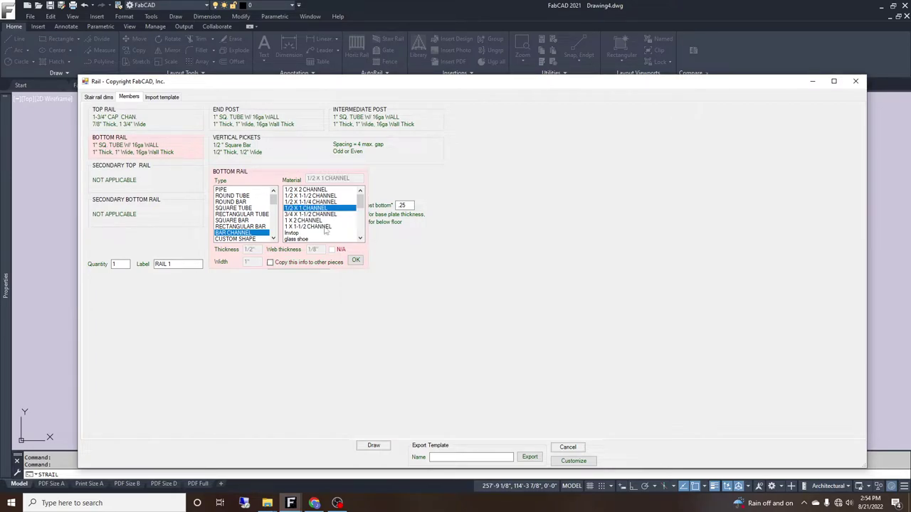
left_click(356, 260)
Accept 1/2" square bar vertical pickets with a maximum gap of 4
left_click(262, 151)
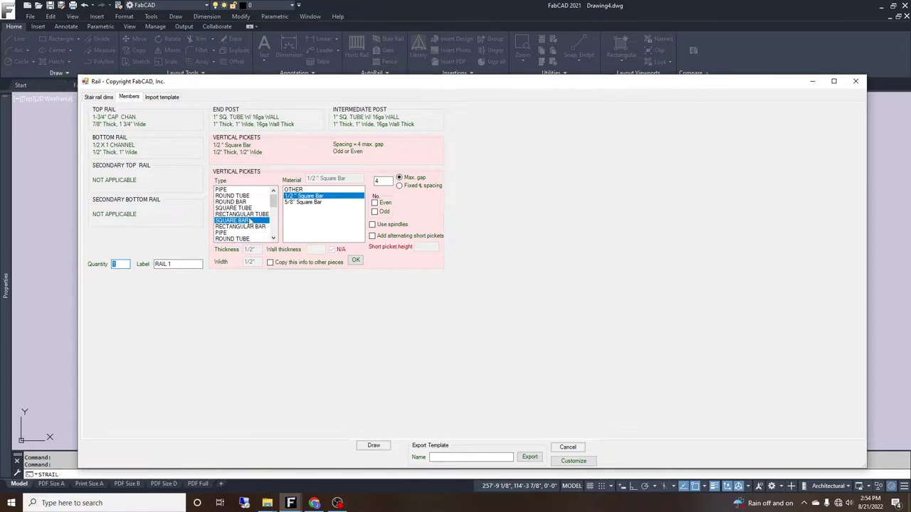
left_click(380, 181)
left_click(381, 180)
left_click(356, 261)
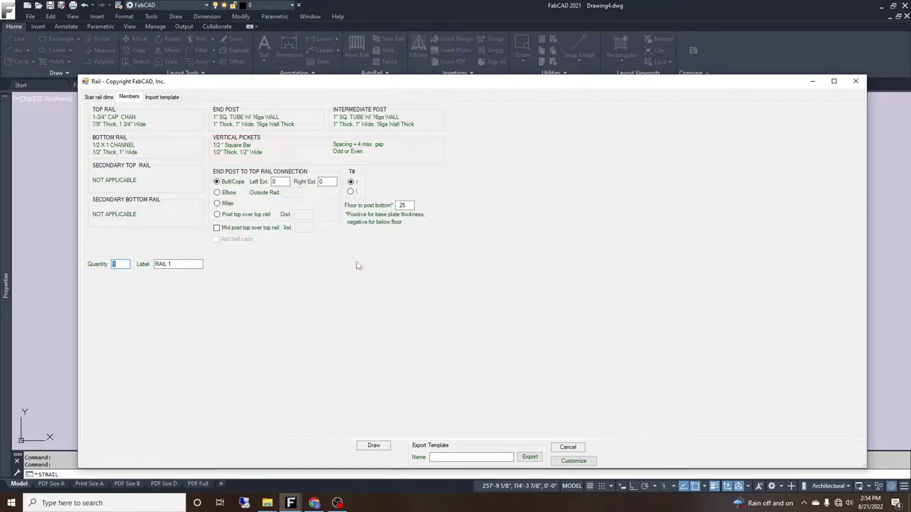
Try a 1/2 X 1 bar channel as the secondary top rail, and discard it by choosing no secondary rail
left_click(177, 182)
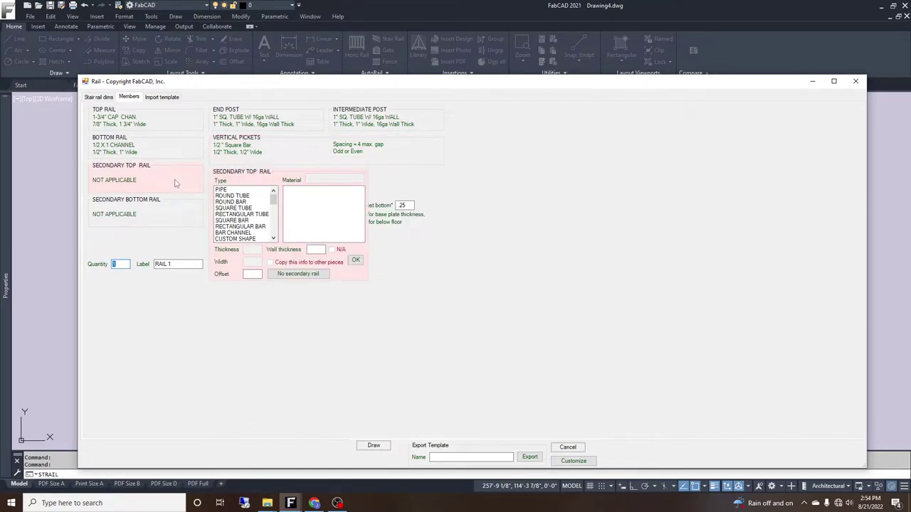
left_click(243, 226)
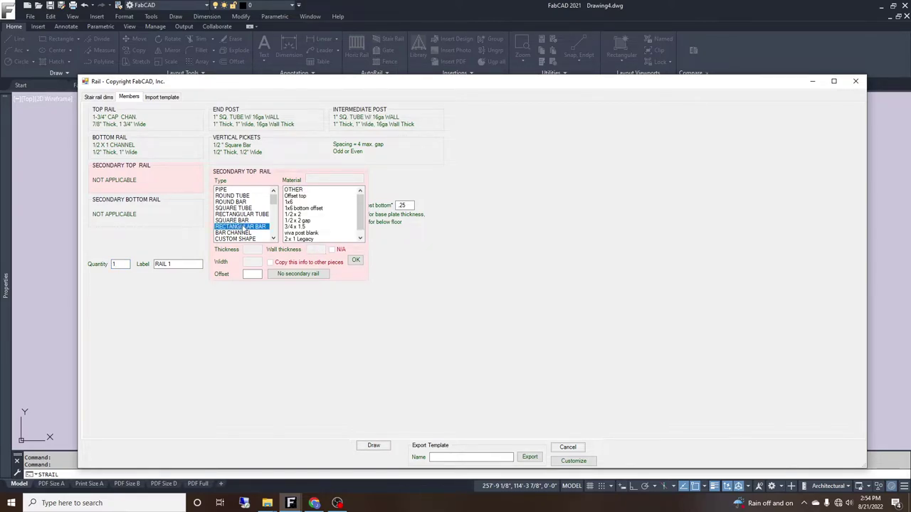
scroll(301, 235, "down", 1)
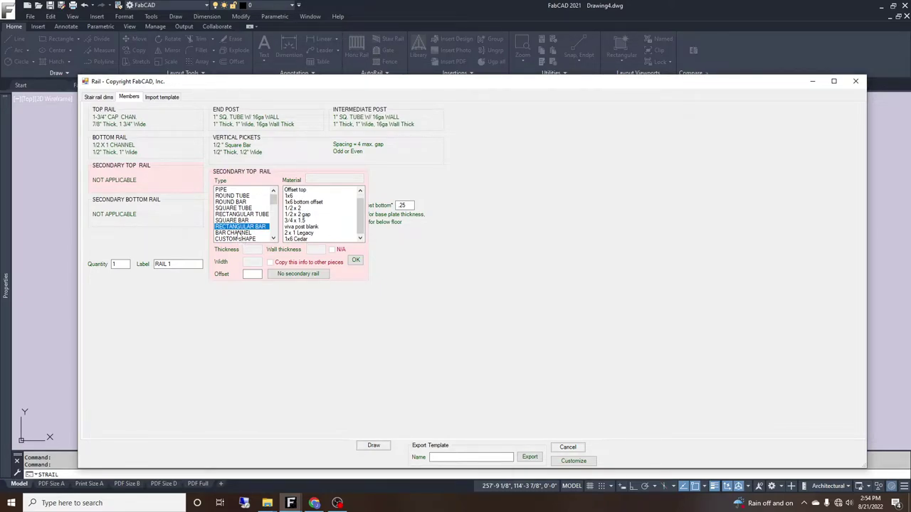
left_click(239, 233)
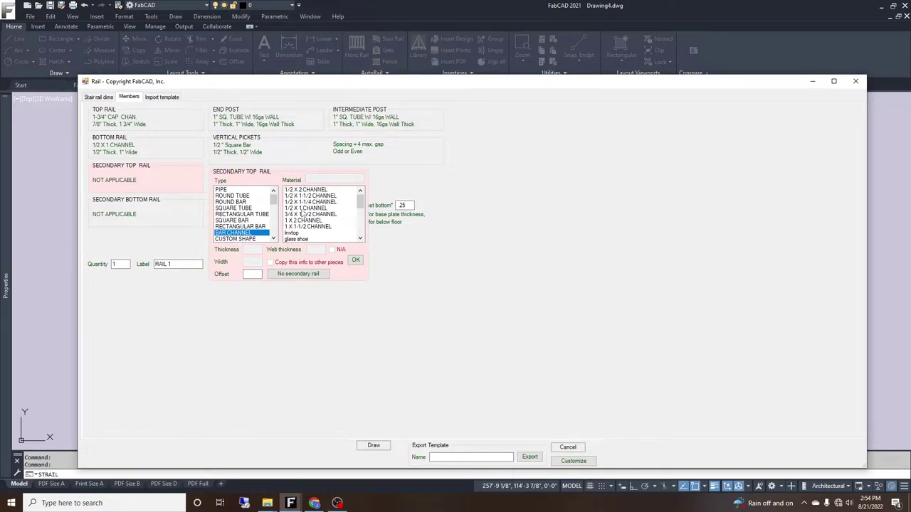
left_click(304, 209)
left_click(252, 274)
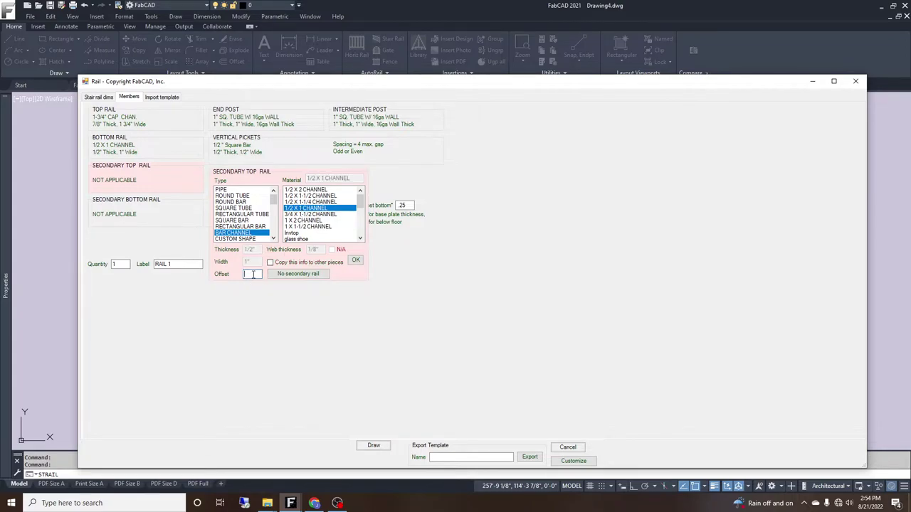
left_click(297, 275)
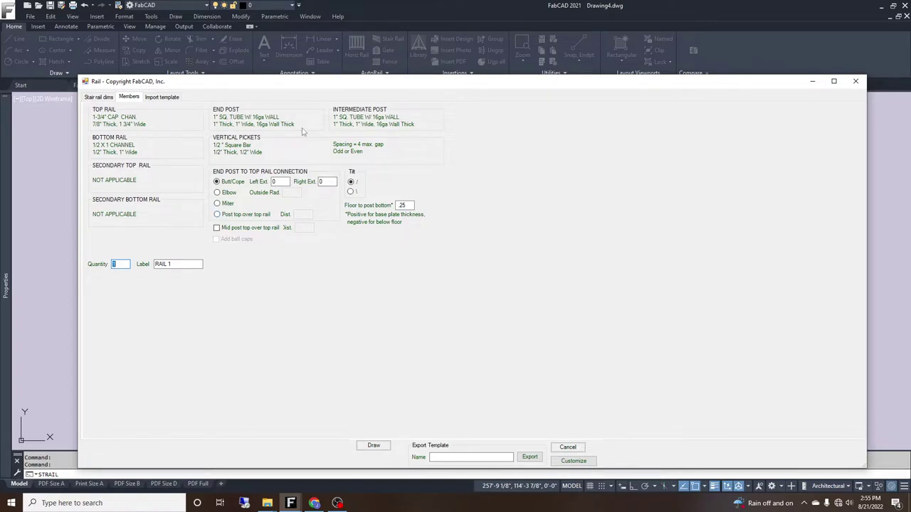
Try the post top over top rail connection with a 1.25 distance and ball caps, and return to Butt/Cope
left_click(217, 215)
left_click(310, 214)
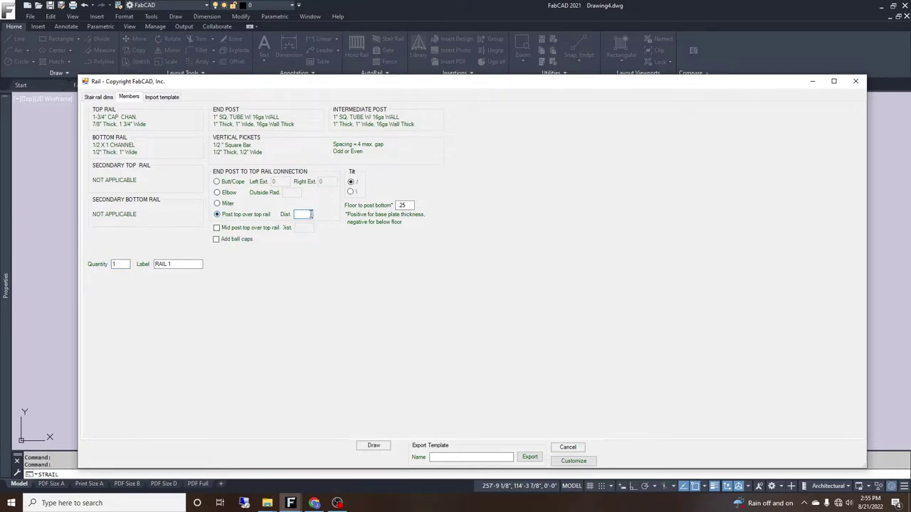
type("1.25")
left_click(216, 239)
left_click(217, 240)
left_click(217, 239)
left_click(154, 97)
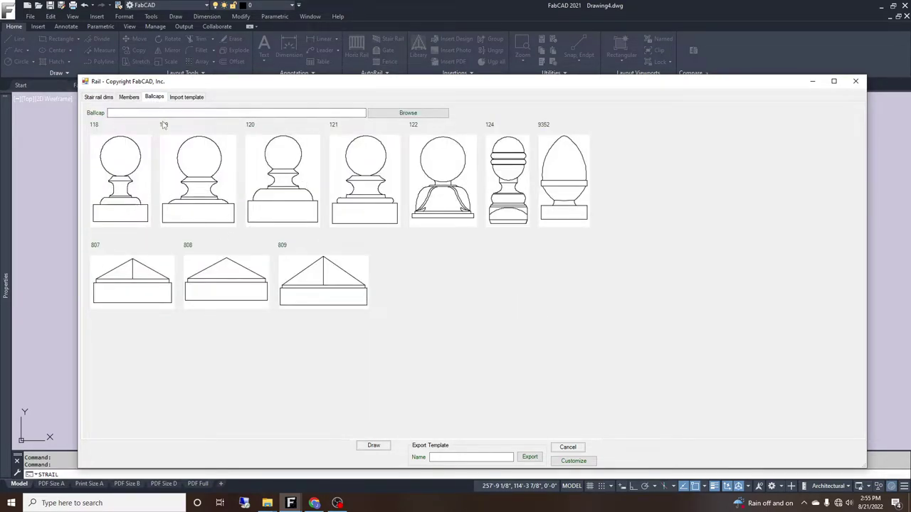
left_click(129, 97)
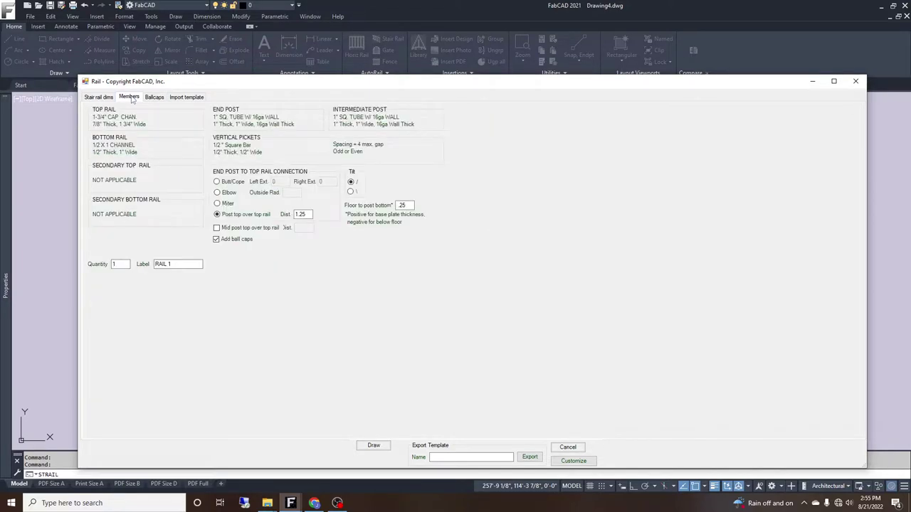
left_click(217, 239)
left_click(217, 182)
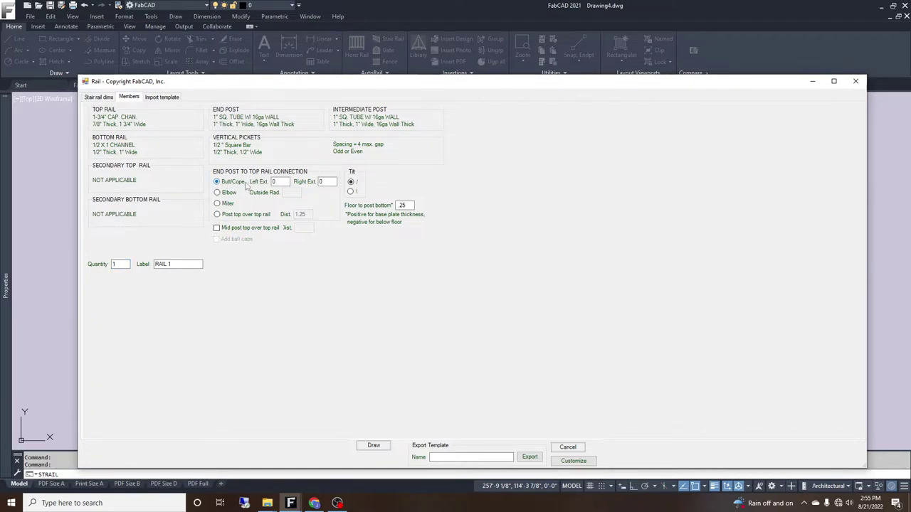
Edit the floor to post bottom distance and pick the \ tilt direction for the rail
double_click(402, 205)
type("2")
left_click_drag(408, 205, 398, 206)
key("BackSpace")
left_click_drag(407, 205, 393, 207)
key("BackSpace")
left_click(350, 192)
Enter a new label for the rail and set its quantity to 2
left_click(173, 264)
left_click_drag(172, 264, 154, 264)
type("Pi")
type("St")
type("all")
type("1")
double_click(115, 264)
type("1")
double_click(125, 264)
type("2")
double_click(111, 264)
Try 10 stair treads in the stair rail dimensions, and set the number of treads back to 4
left_click(99, 97)
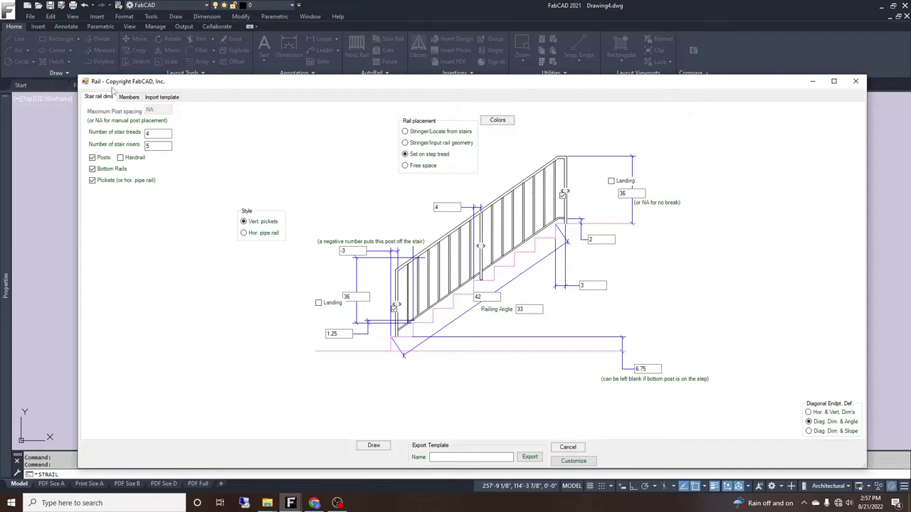
double_click(151, 134)
type("10")
key("Tab")
double_click(152, 134)
type("4")
Compare the Stringer/Locate from stairs placement with Set on step tread, and review the diagonal dimension and railing angle
left_click(405, 131)
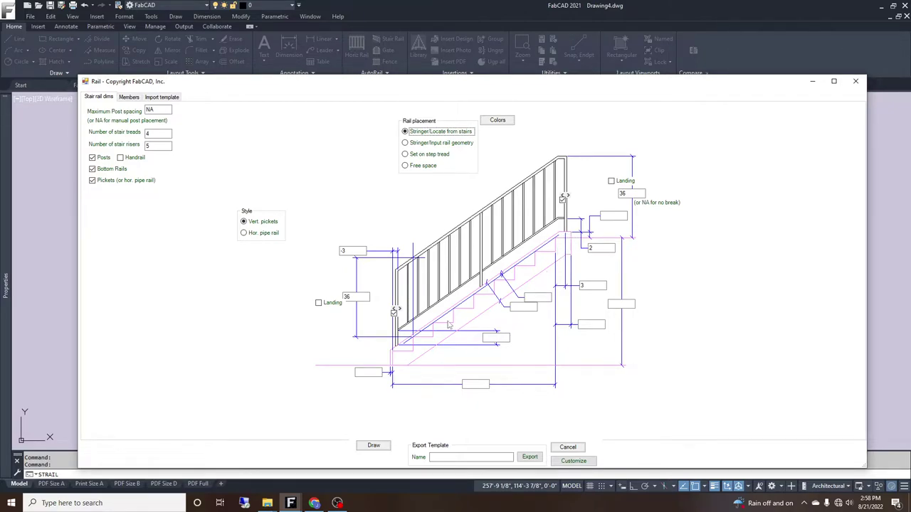
left_click(424, 156)
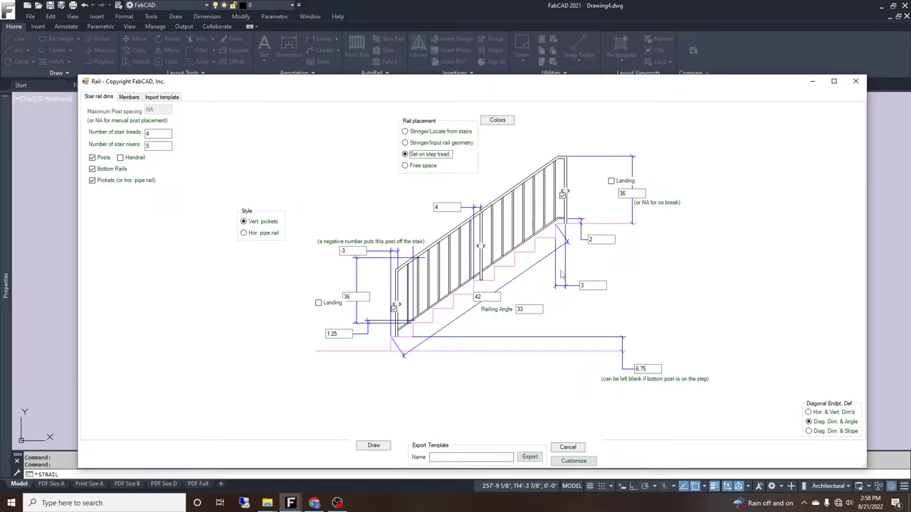
double_click(479, 297)
left_click(478, 299)
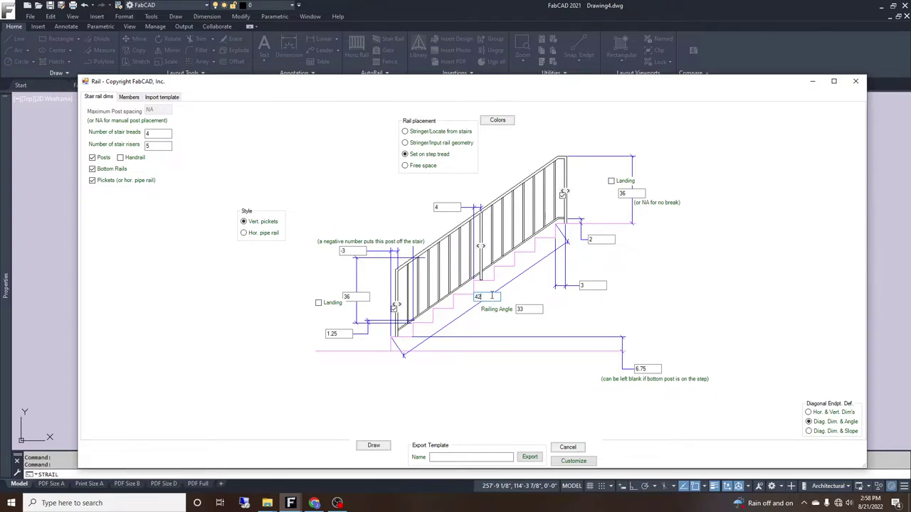
double_click(528, 309)
left_click(528, 309)
Try adding a landing at the upper end of the stair rail, and remove it again
left_click(623, 192)
left_click(611, 182)
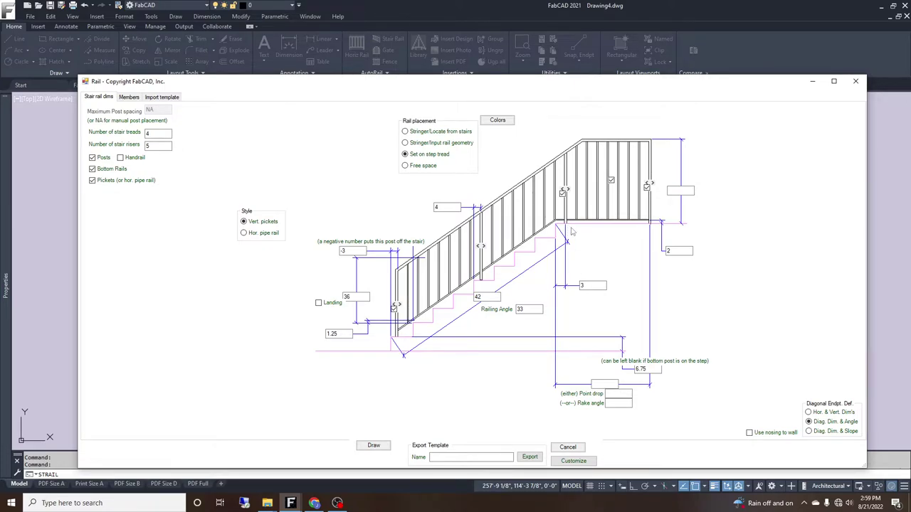
left_click(611, 181)
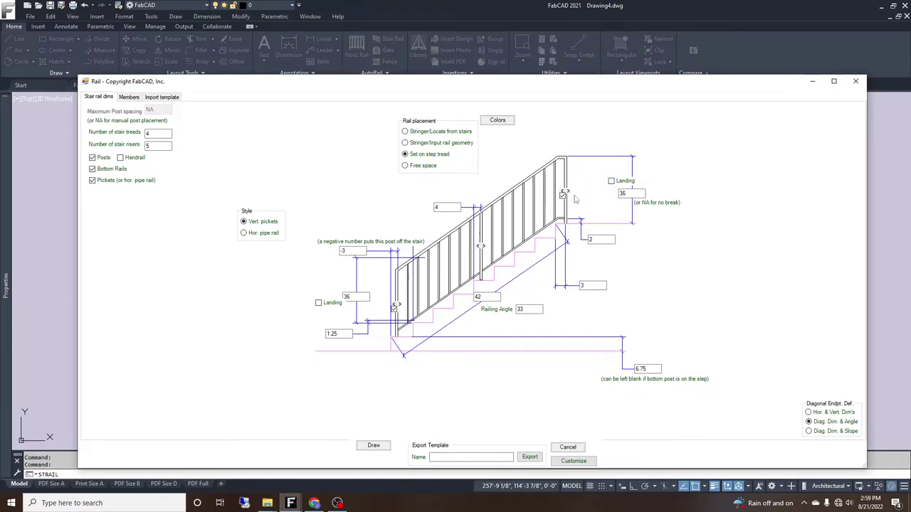
Try leaving out the upper end post of the stair rail, restore it, and check its distance from the top riser
double_click(602, 240)
left_click(562, 196)
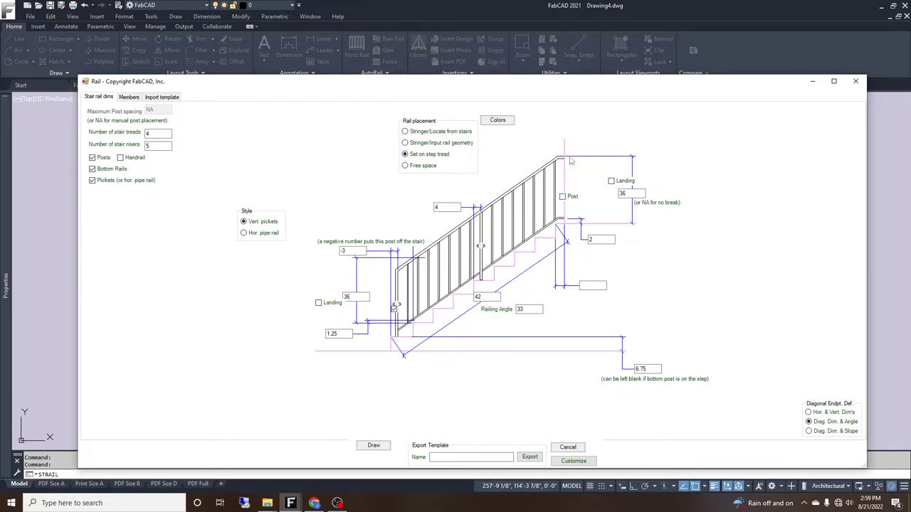
left_click(563, 196)
double_click(585, 285)
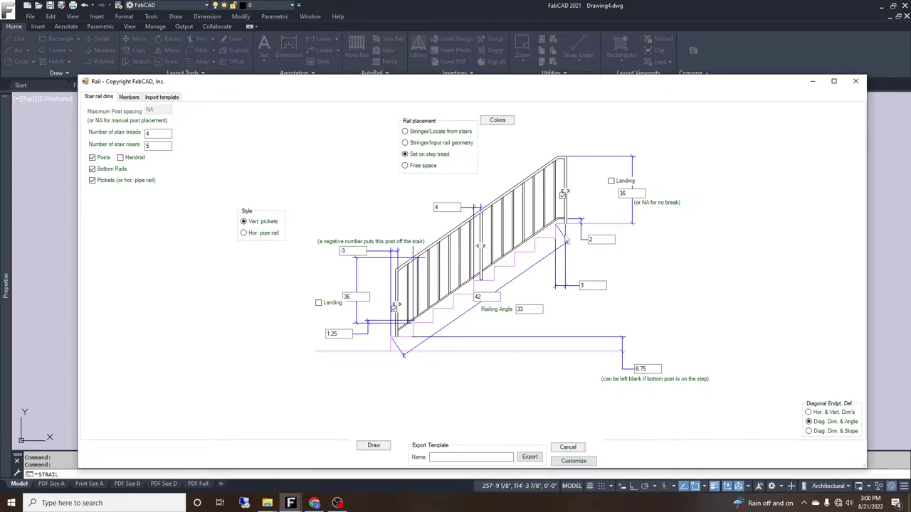
Examine the railing angle, diagonal dimension, middle post offset, the lower end's clearance, height and post offset, and the bottom riser height
left_click(522, 309)
double_click(521, 309)
double_click(487, 297)
left_click(449, 207)
left_click(340, 334)
double_click(333, 334)
left_click(337, 335)
left_click(349, 298)
left_click(356, 249)
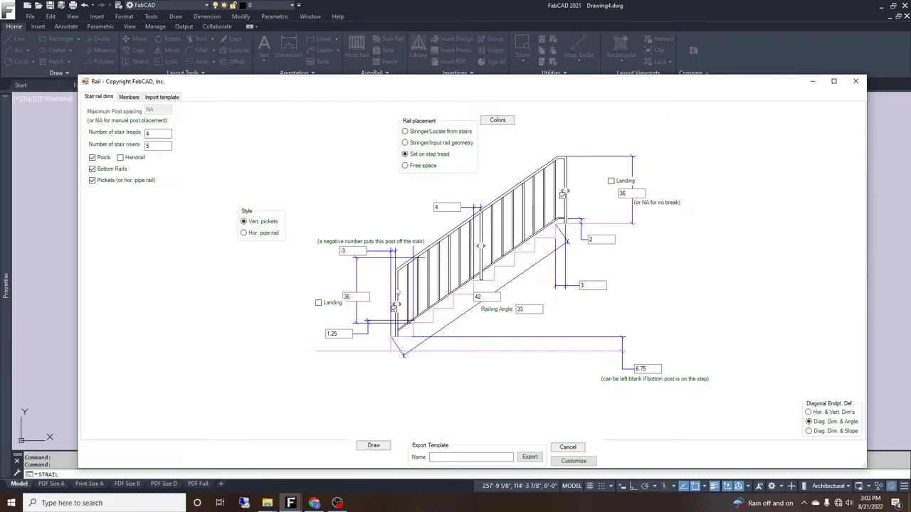
left_click(396, 309)
left_click(653, 369)
left_click_drag(650, 369, 635, 372)
Draw the stair rail at a picked point without posts on intermediate treads, and place its bill of materials below the drawing
left_click(373, 445)
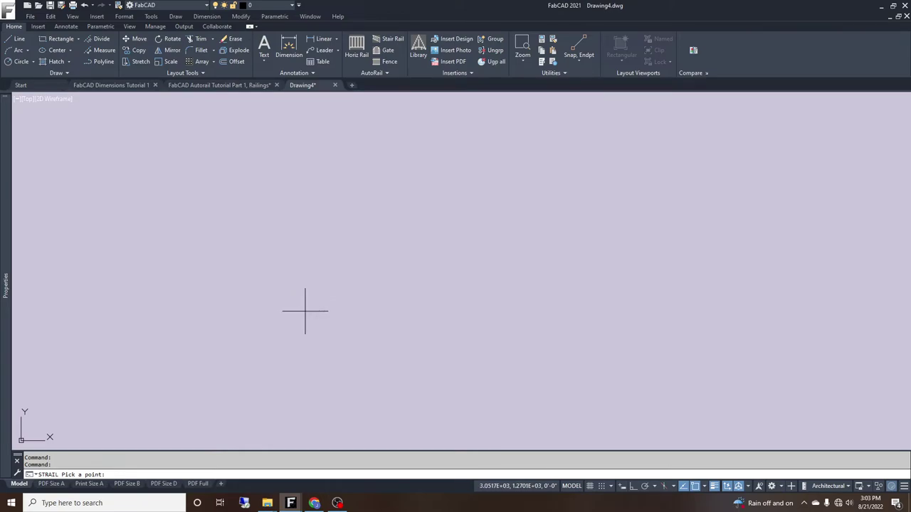
left_click(305, 310)
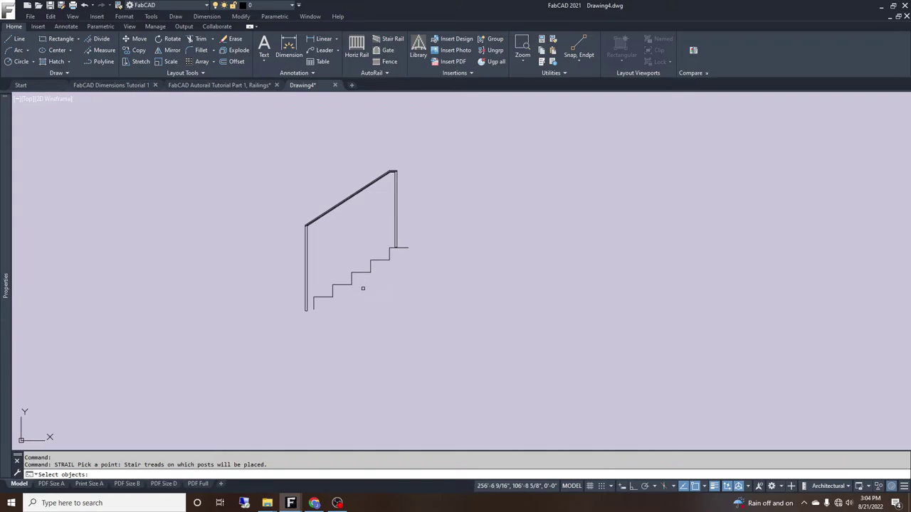
key("Return")
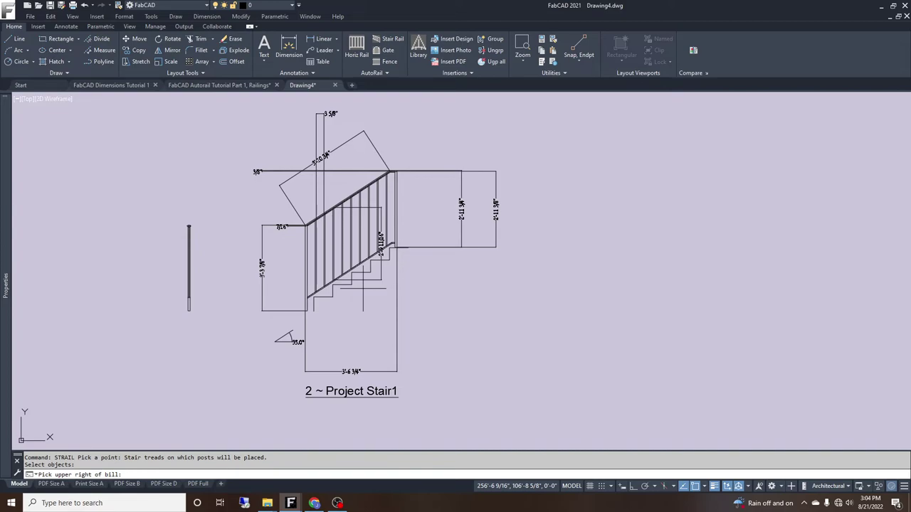
scroll(397, 232, "down", 4)
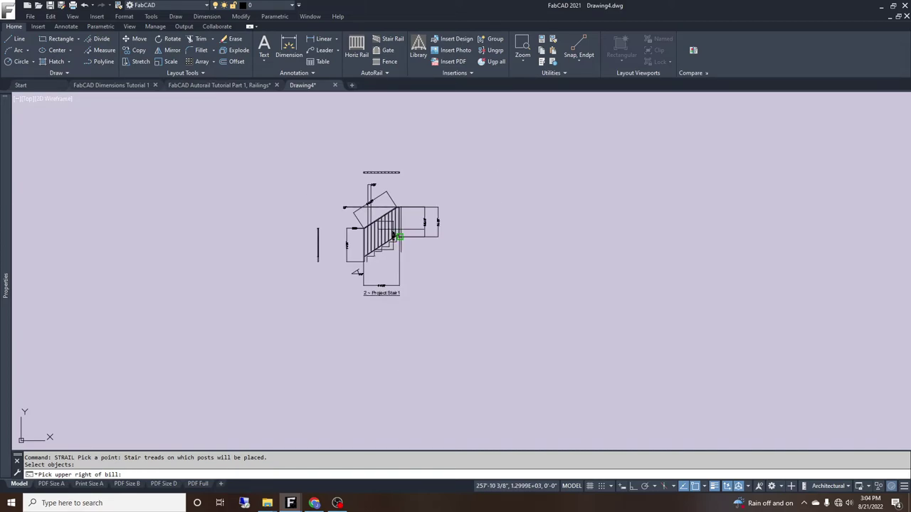
left_click(470, 313)
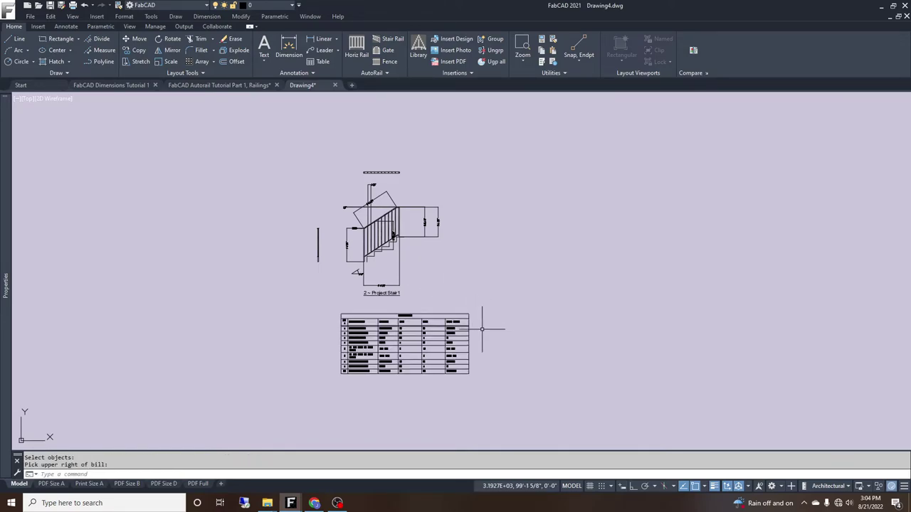
Move the Project Stair1 bill of materials slightly up and to the left so it sits closer beneath the stair rail
scroll(475, 315, "up", 2)
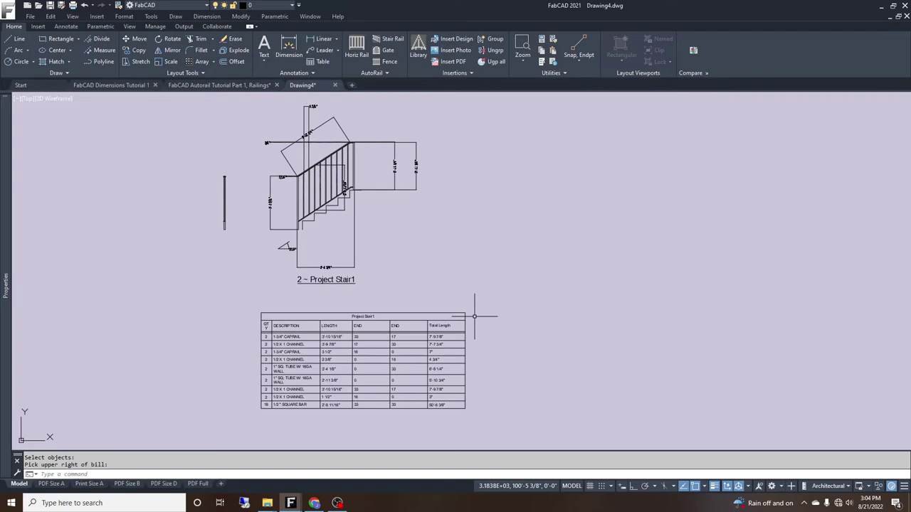
left_click(491, 364)
left_click(413, 313)
type("move")
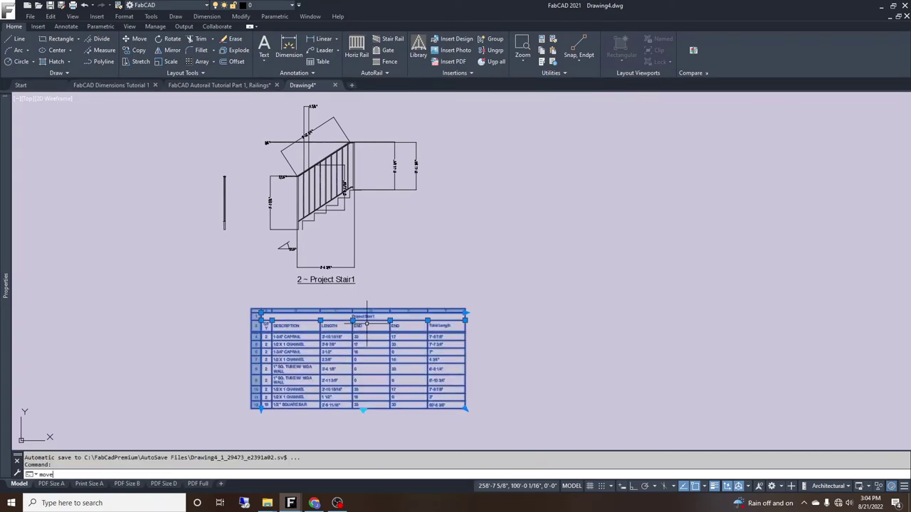
key("Return")
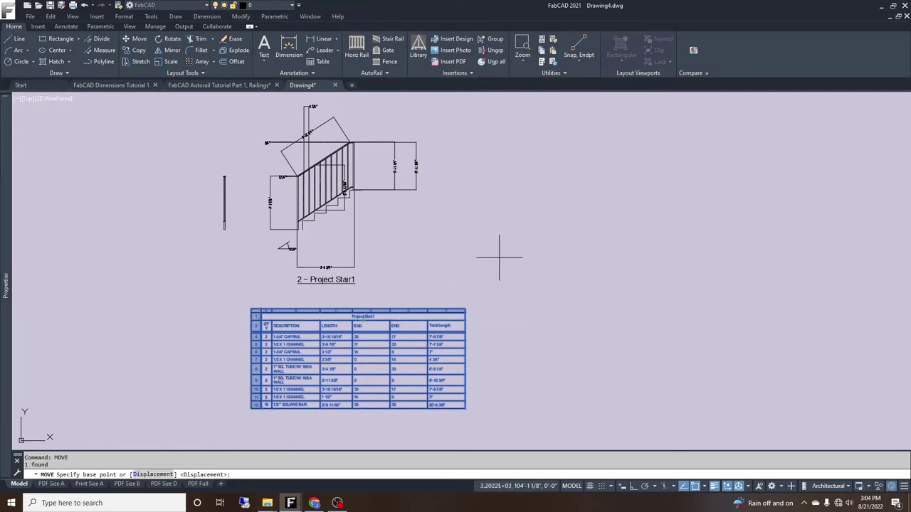
type("mov")
key("Return")
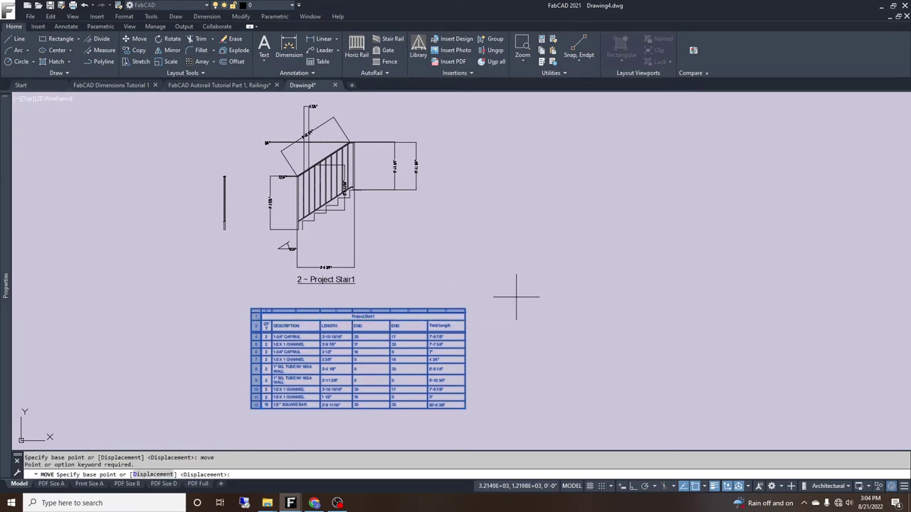
left_click(510, 290)
left_click(484, 286)
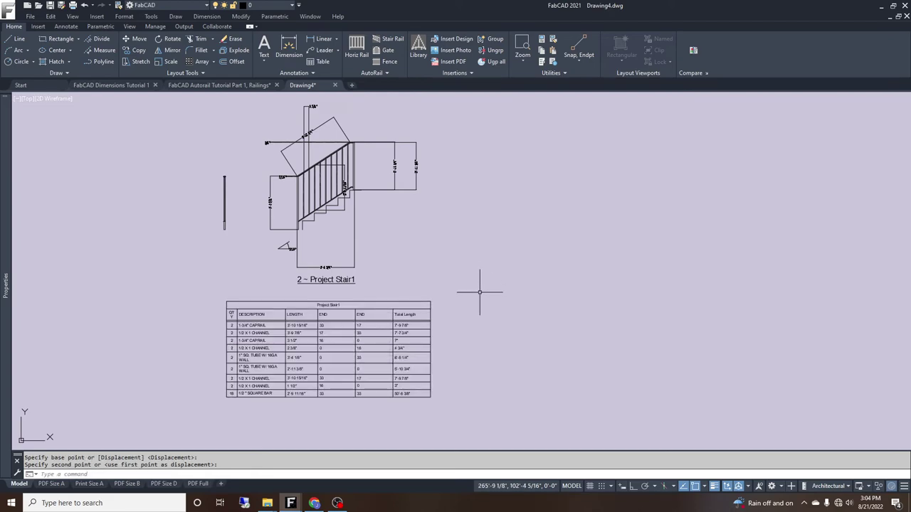
Examine the members, lengths and end angles in the bill of materials, and the dimensioned stair rail drawing above it
scroll(242, 358, "up", 4)
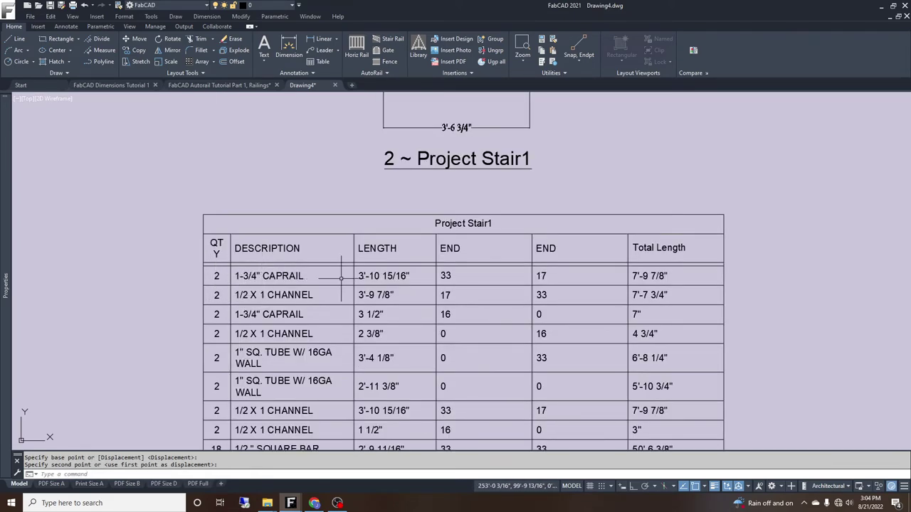
scroll(238, 327, "down", 2)
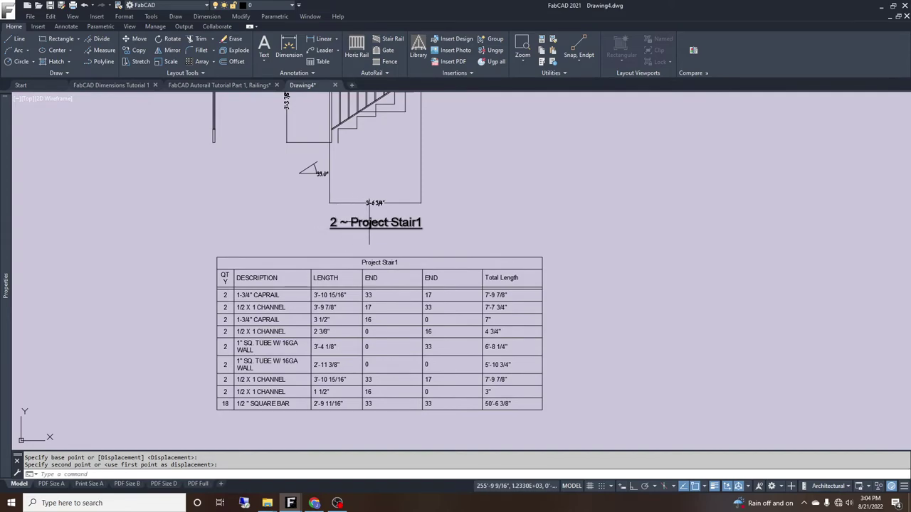
scroll(360, 255, "down", 2)
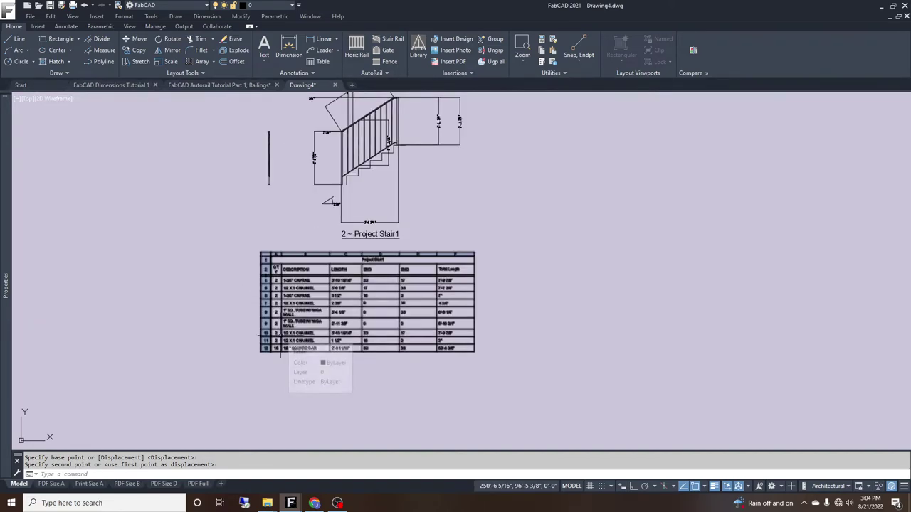
scroll(335, 356, "down", 3)
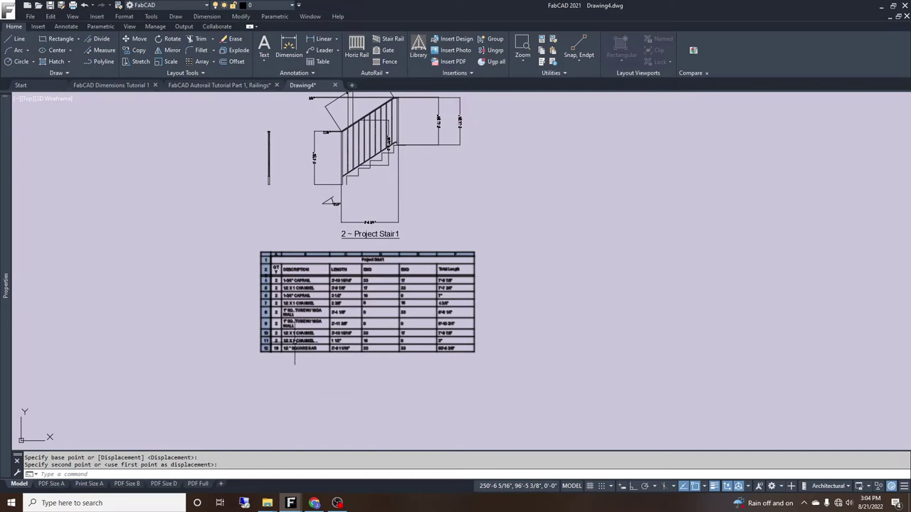
scroll(370, 217, "up", 4)
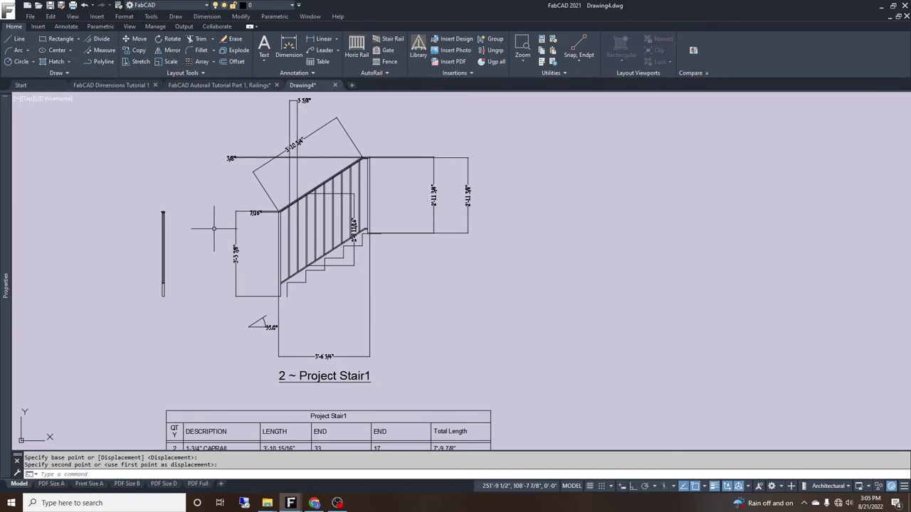
left_click(254, 296)
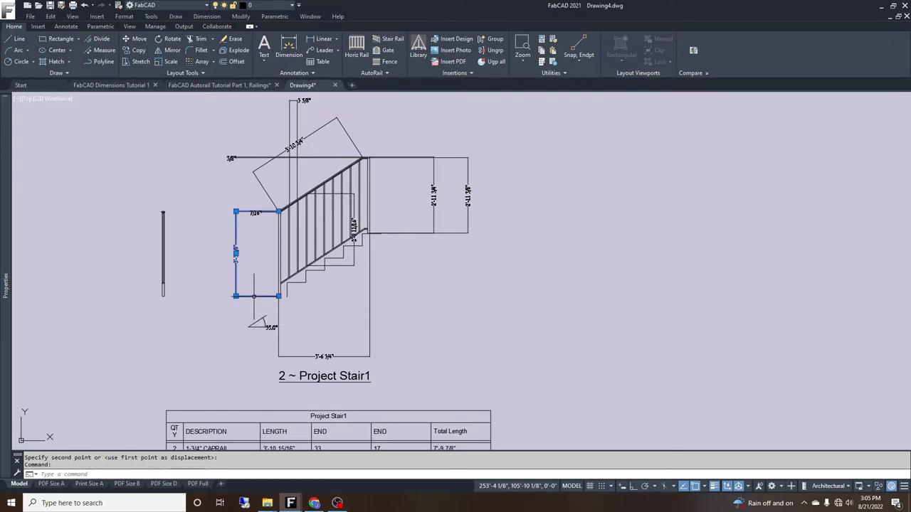
left_click(313, 324)
left_click(267, 313)
left_click(429, 249)
left_click(413, 221)
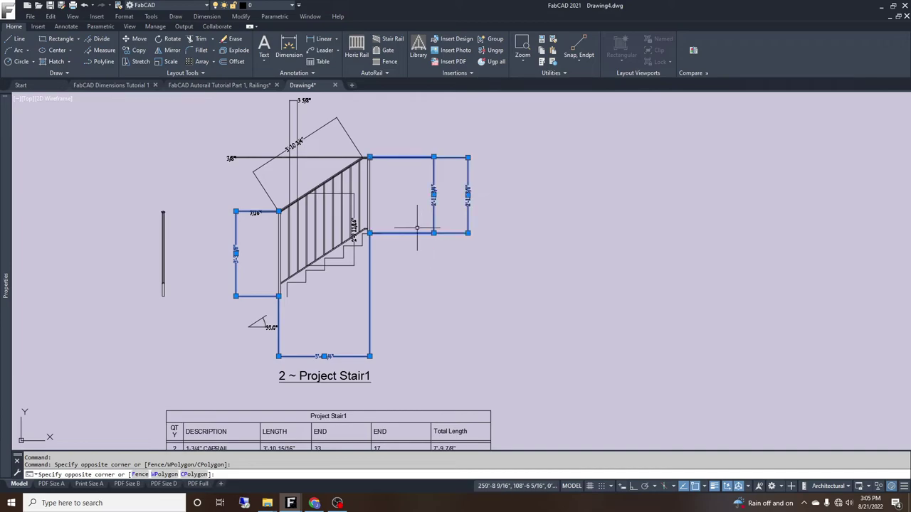
left_click(322, 163)
left_click(243, 136)
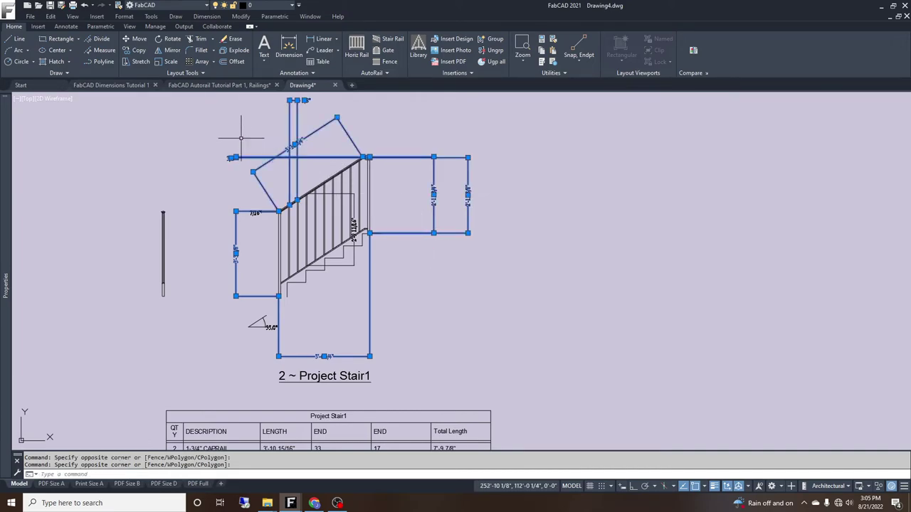
scroll(264, 229, "down", 2)
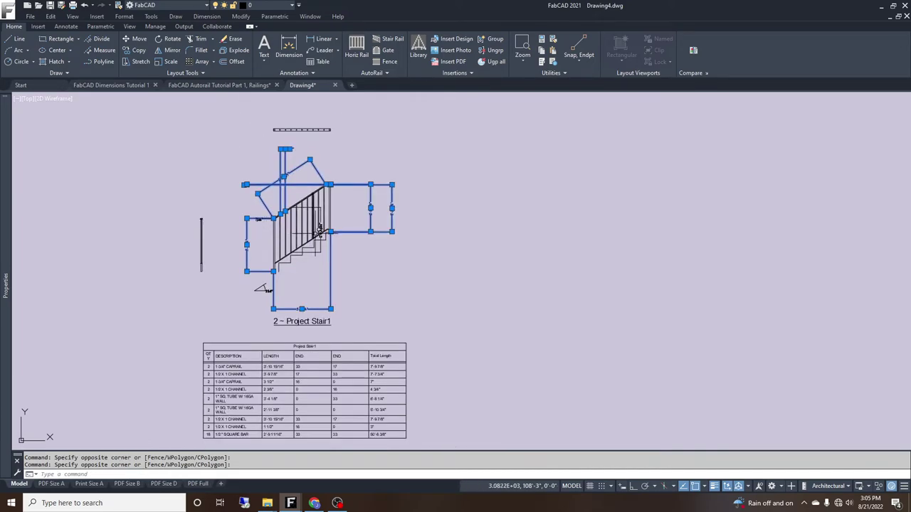
left_click(345, 207)
left_click(263, 225)
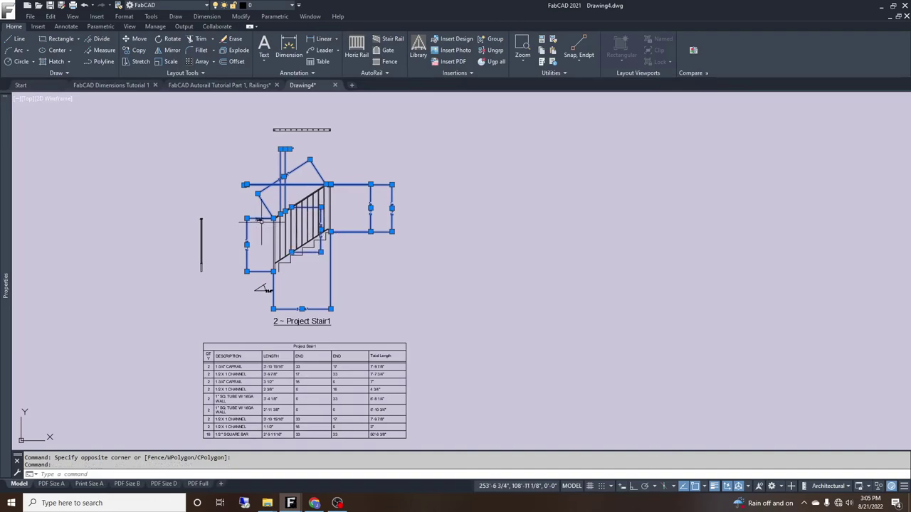
scroll(264, 225, "up", 5)
left_click(235, 191)
scroll(249, 249, "down", 2)
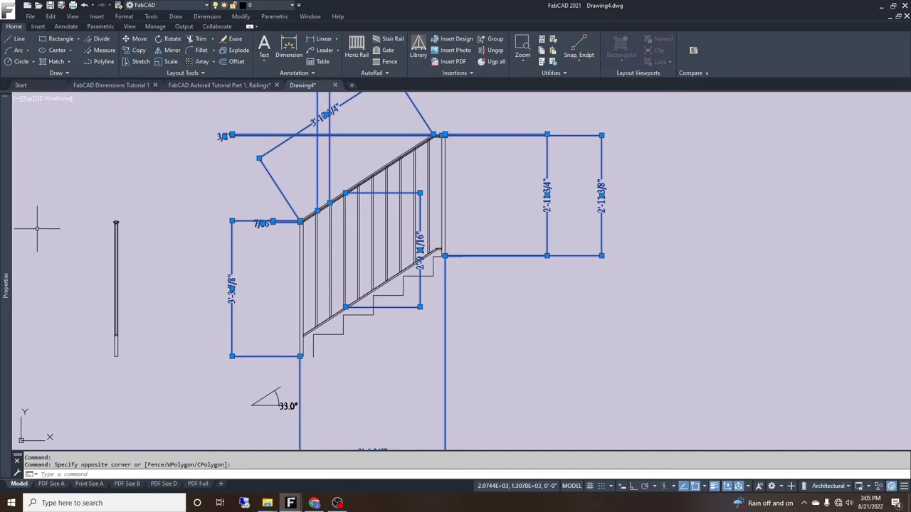
mouse_move(5, 262)
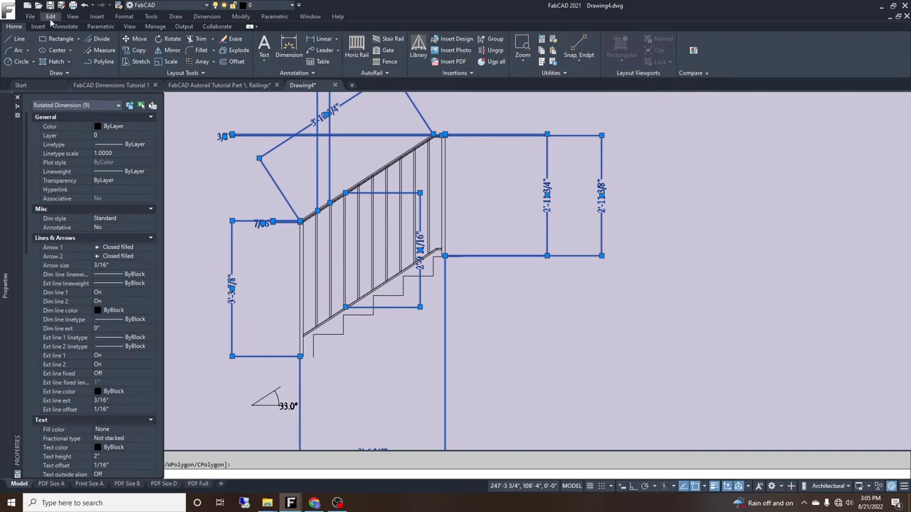
Create a new layer named Annotations and set its color to index color 14
left_click(73, 17)
mouse_move(49, 18)
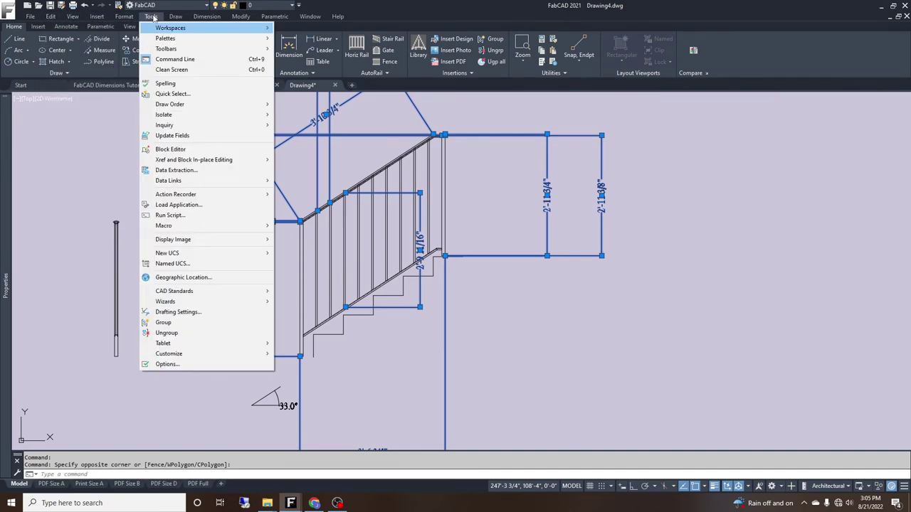
left_click(134, 28)
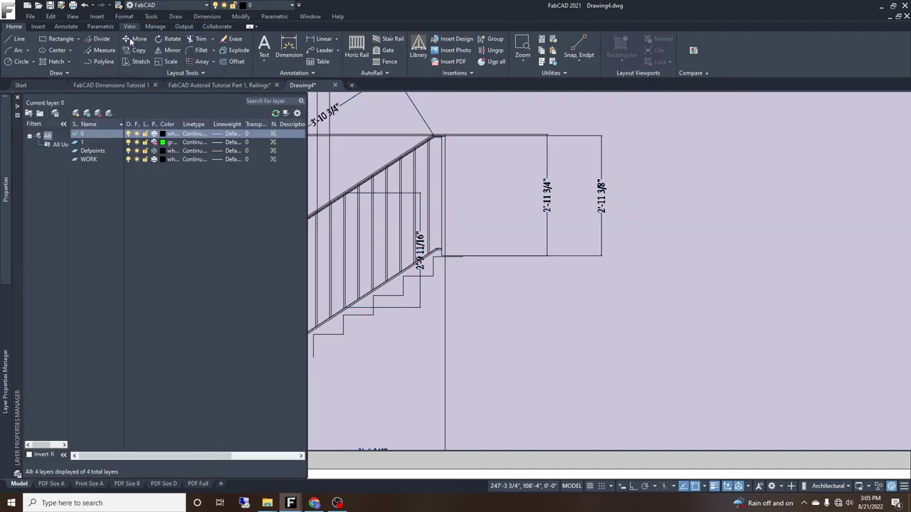
left_click(76, 114)
type("Annotations")
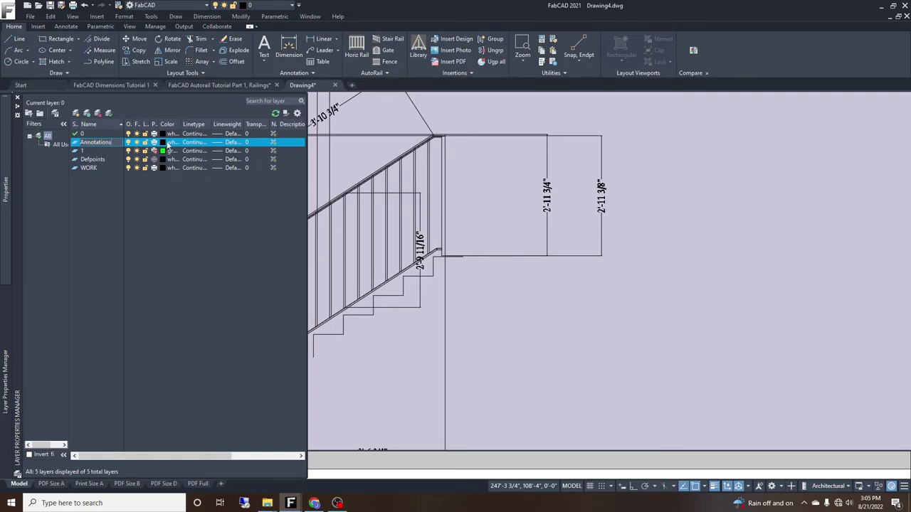
left_click(162, 144)
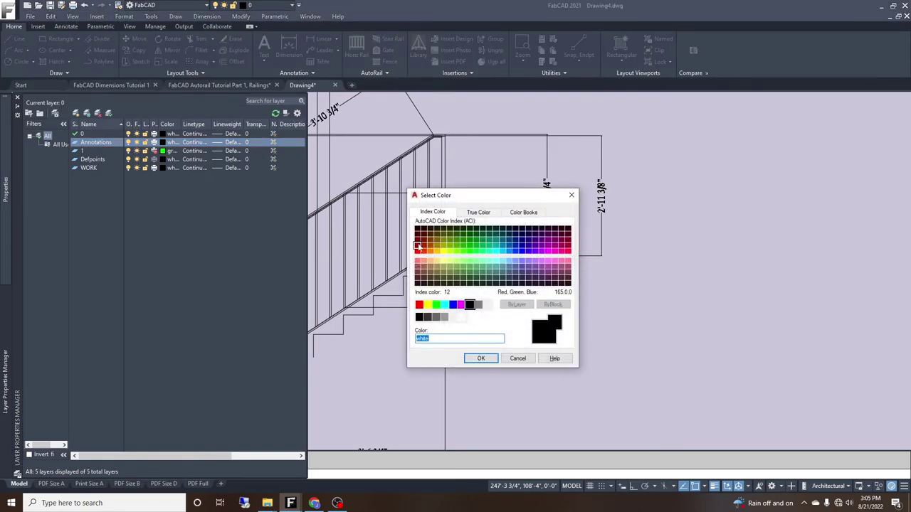
left_click(418, 245)
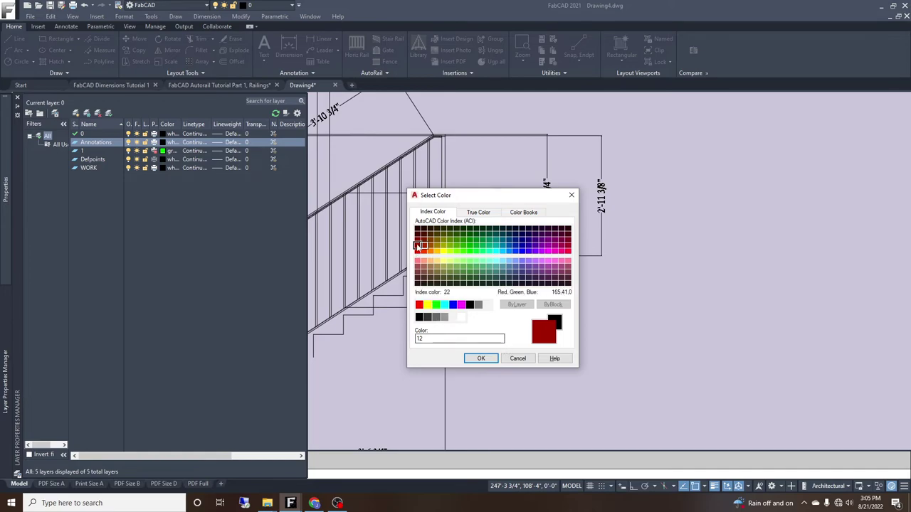
left_click(418, 240)
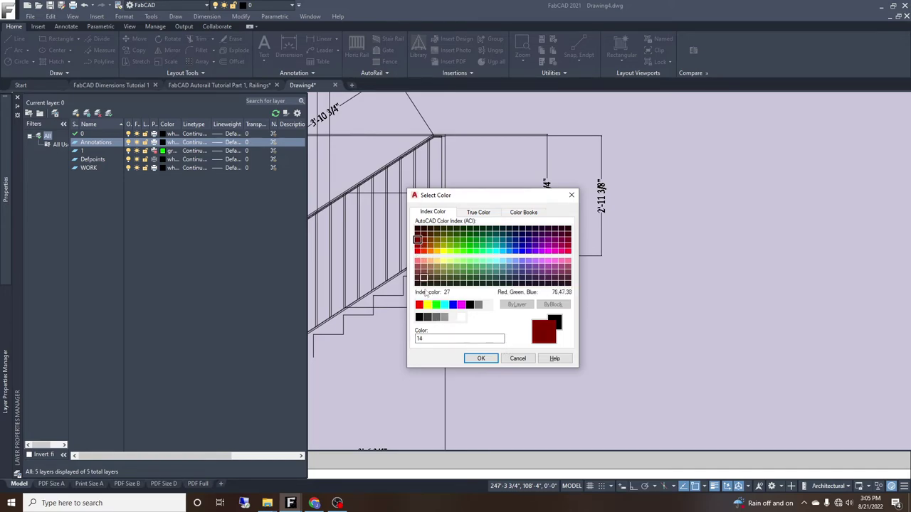
left_click(481, 359)
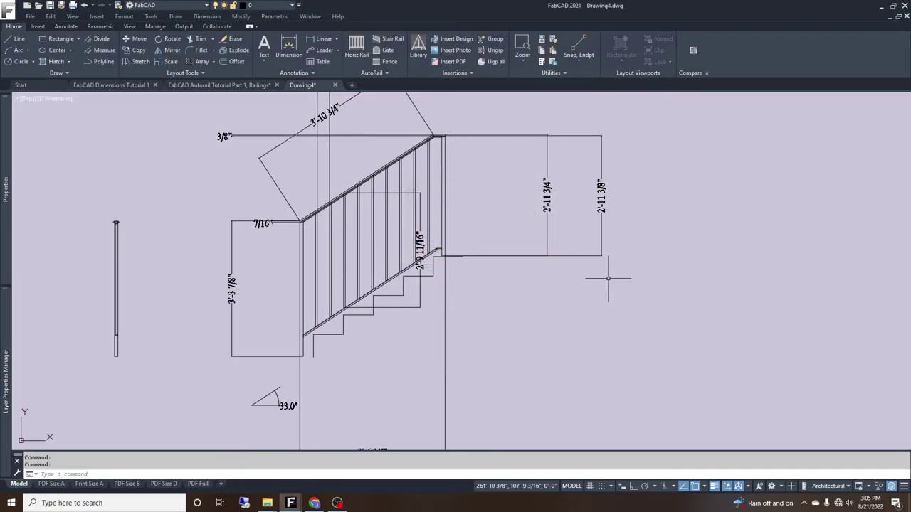
Select all the linear dimensions around the stair rail and assign them to the Annotations layer
left_click(608, 278)
left_click(548, 235)
left_click(420, 246)
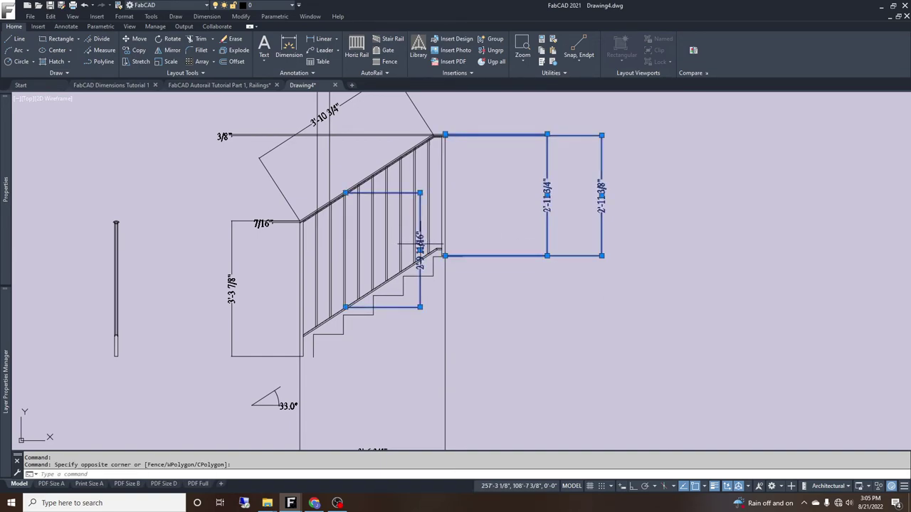
left_click(405, 398)
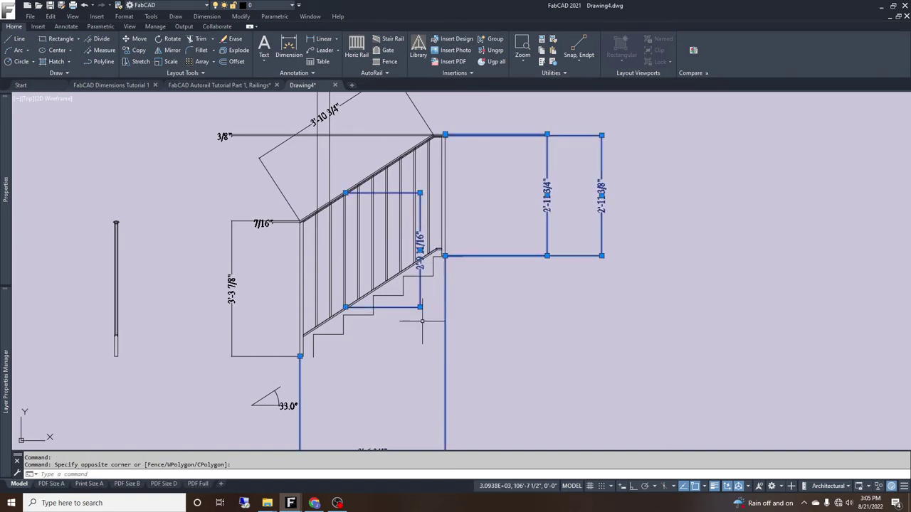
left_click(260, 371)
left_click(215, 225)
left_click(276, 234)
left_click(259, 130)
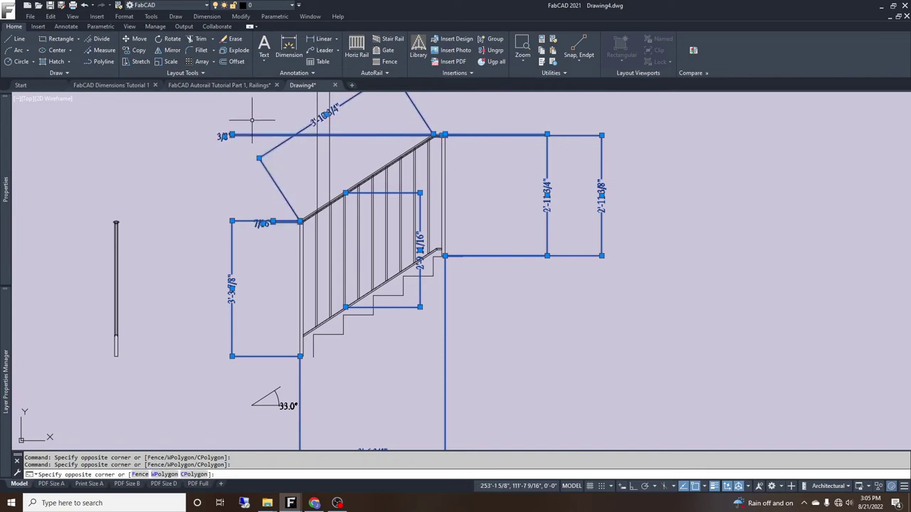
left_click(355, 160)
left_click(291, 152)
mouse_move(9, 351)
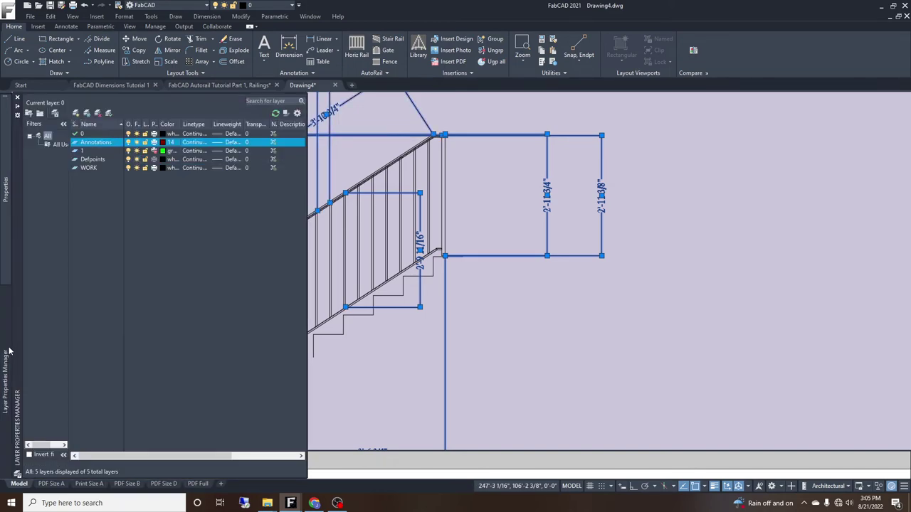
mouse_move(6, 191)
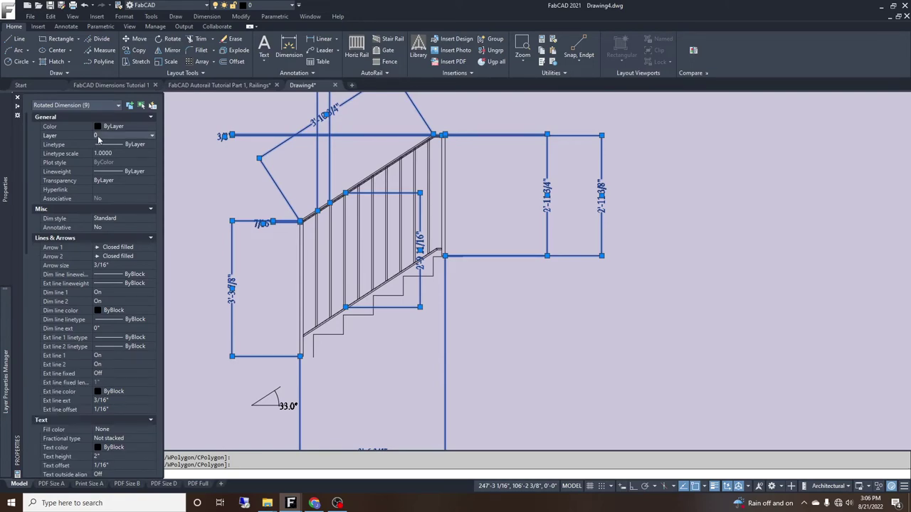
left_click(100, 139)
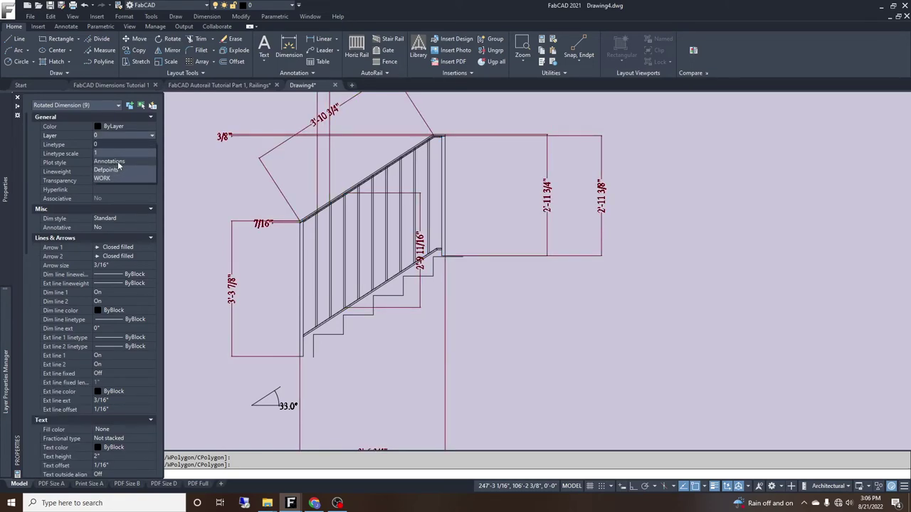
left_click(118, 161)
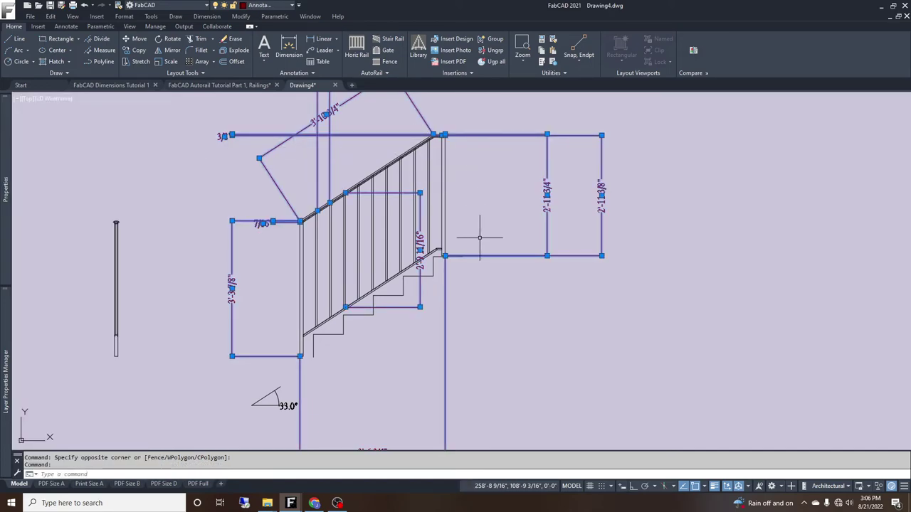
key("Escape")
Assign the stair angle symbol and its text below the rail to the Annotations layer
scroll(453, 277, "down", 2)
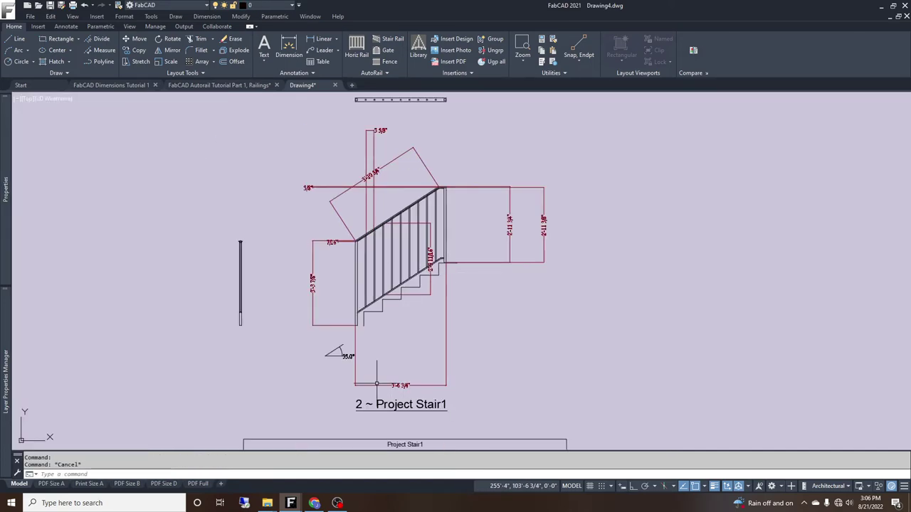
left_click(344, 368)
left_click(298, 330)
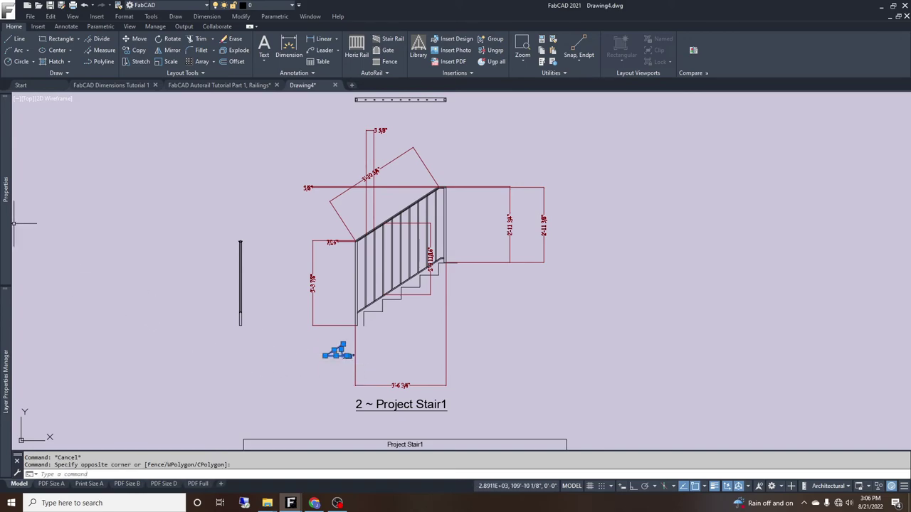
mouse_move(12, 226)
left_click(111, 136)
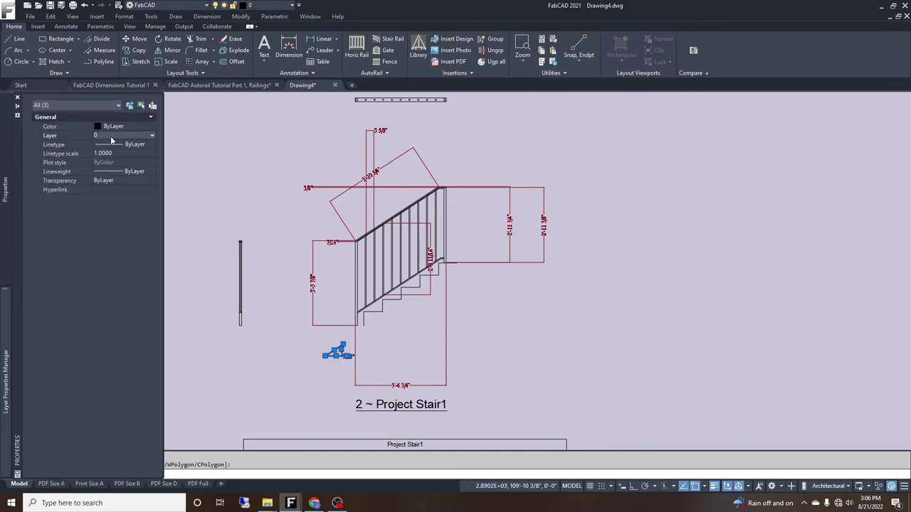
left_click(110, 136)
left_click(117, 162)
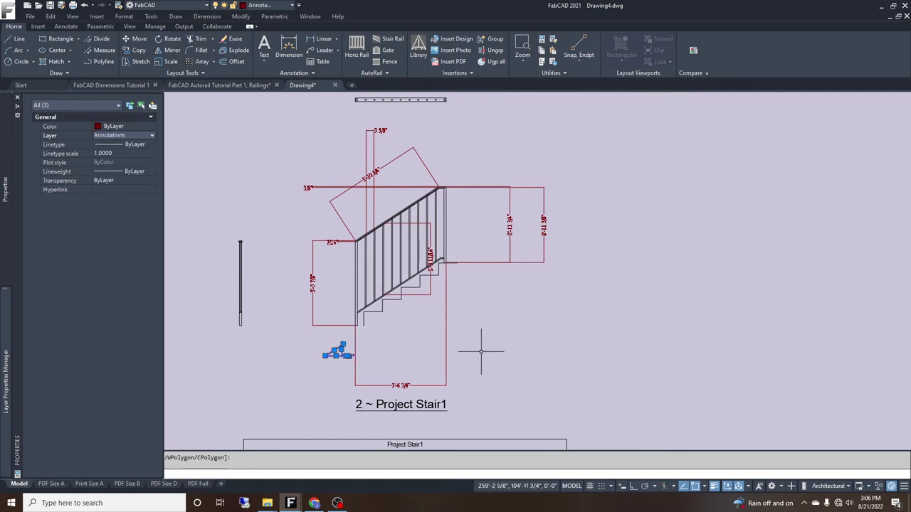
scroll(466, 338, "down", 2)
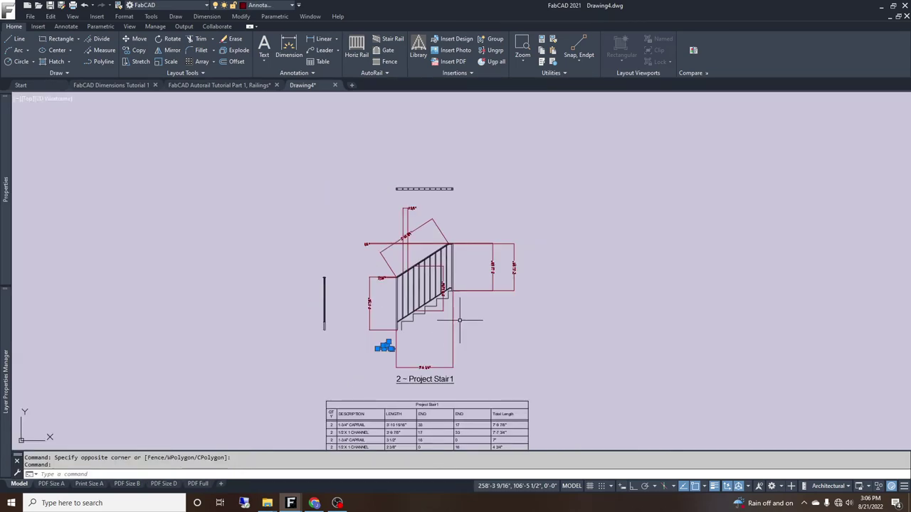
key("Escape")
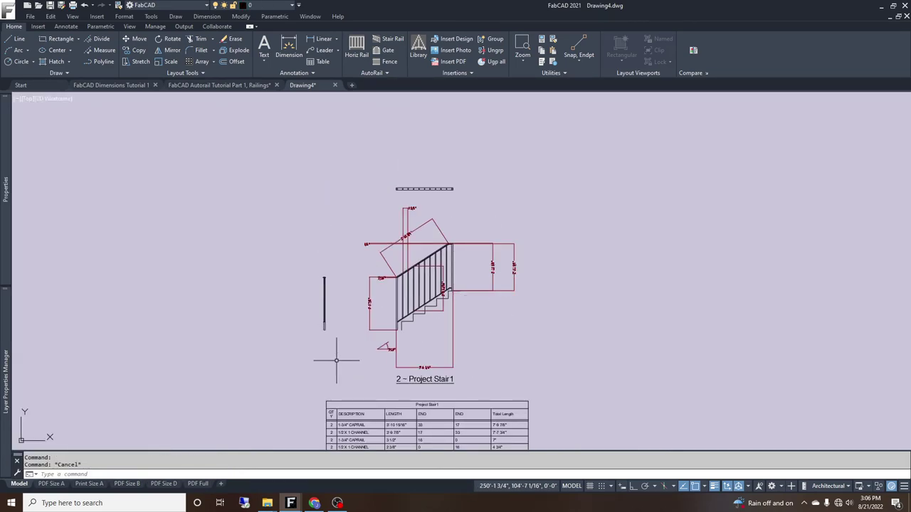
Erase the plan view above the stair rail and the separate end view beside it
left_click(474, 199)
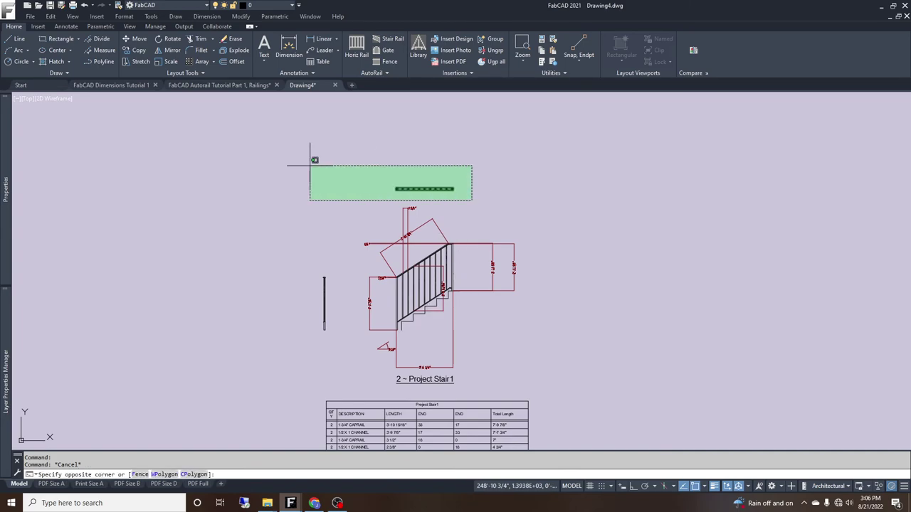
left_click(309, 162)
left_click(339, 353)
left_click(293, 241)
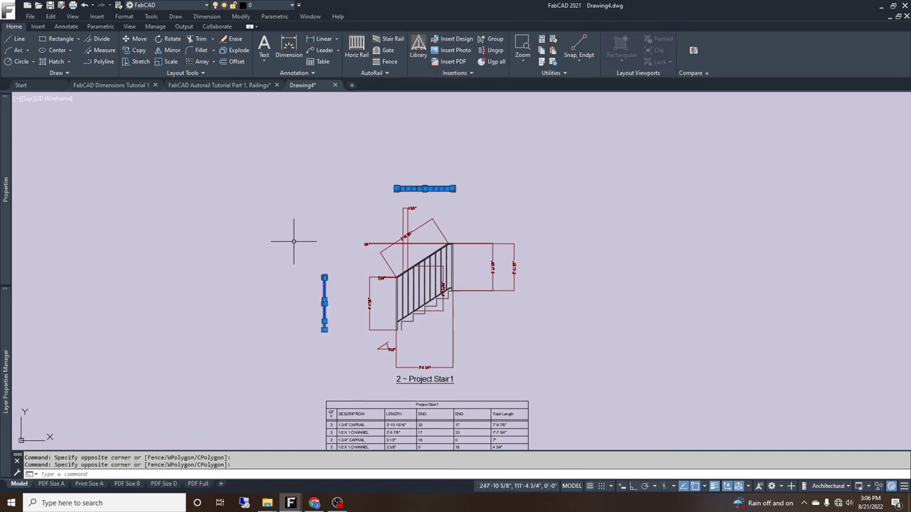
key("Delete")
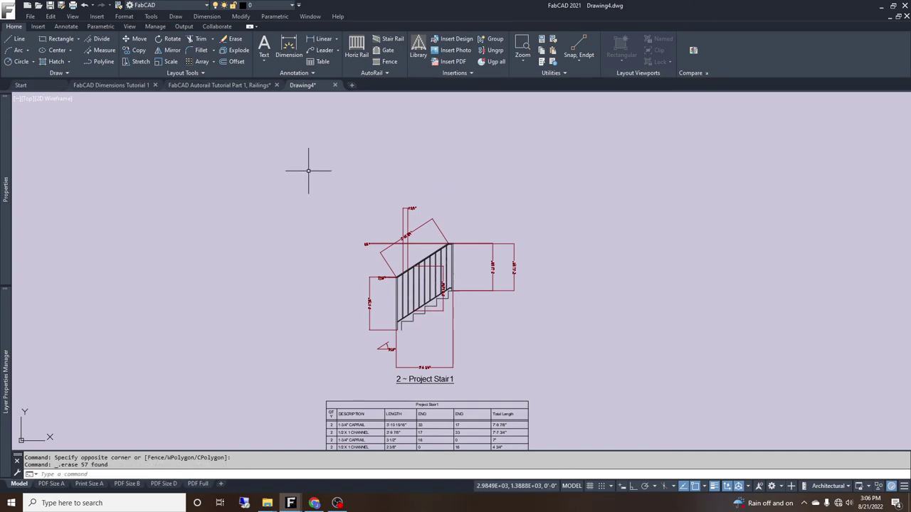
Add a multileader reading "Lamb's Tongue" that points to the lower end of the stair rail's cap rail
left_click(338, 49)
left_click(333, 65)
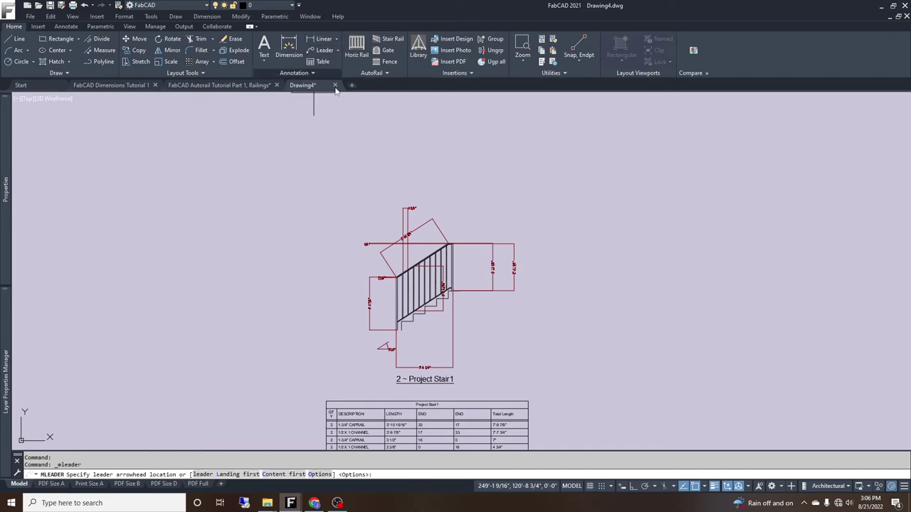
scroll(395, 291, "up", 3)
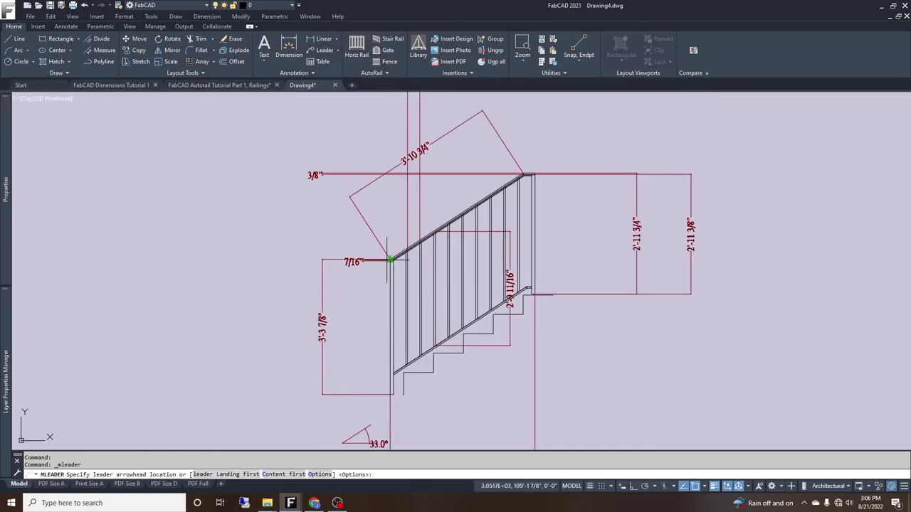
left_click(390, 260)
left_click(282, 227)
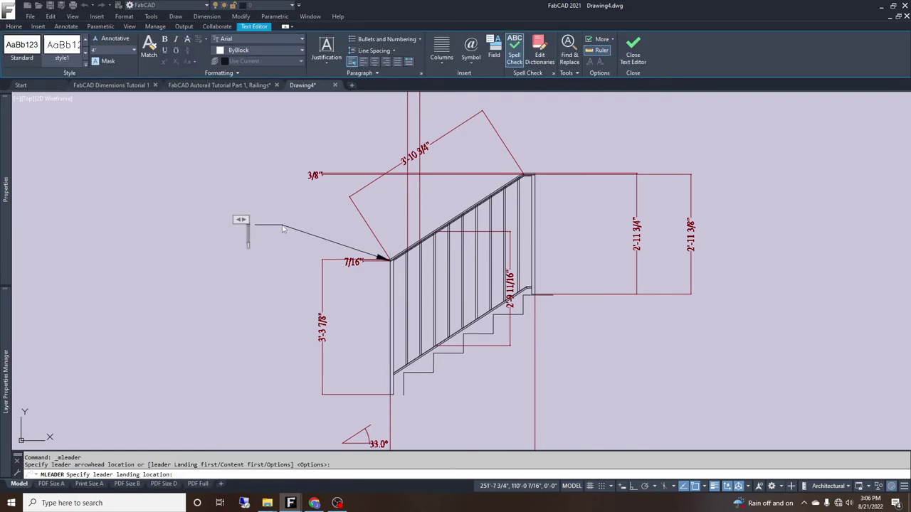
type("Lam")
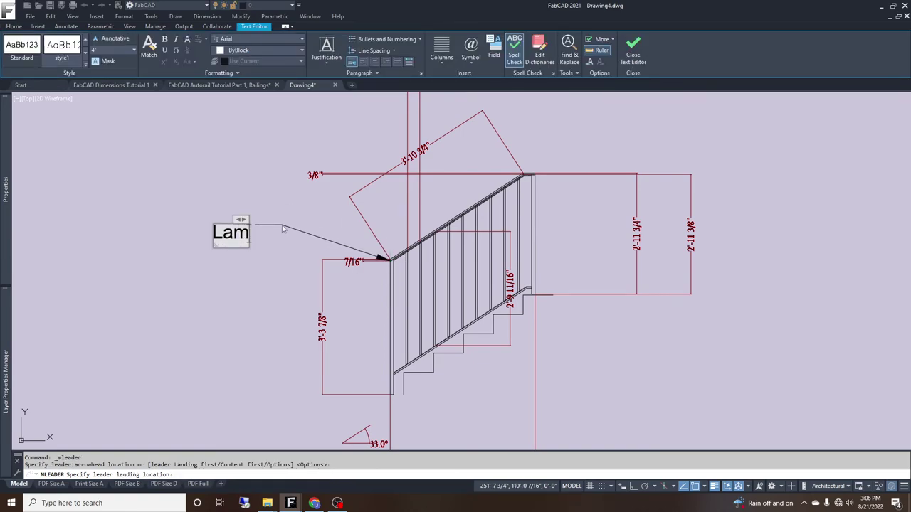
type("b's Tongue")
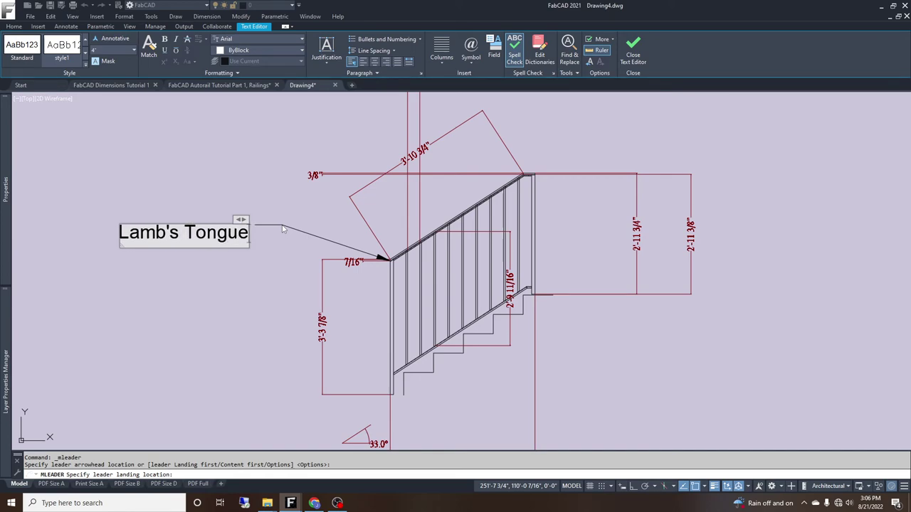
left_click(285, 247)
Assign the "Lamb's Tongue" leader to the Annotations layer
left_click(242, 228)
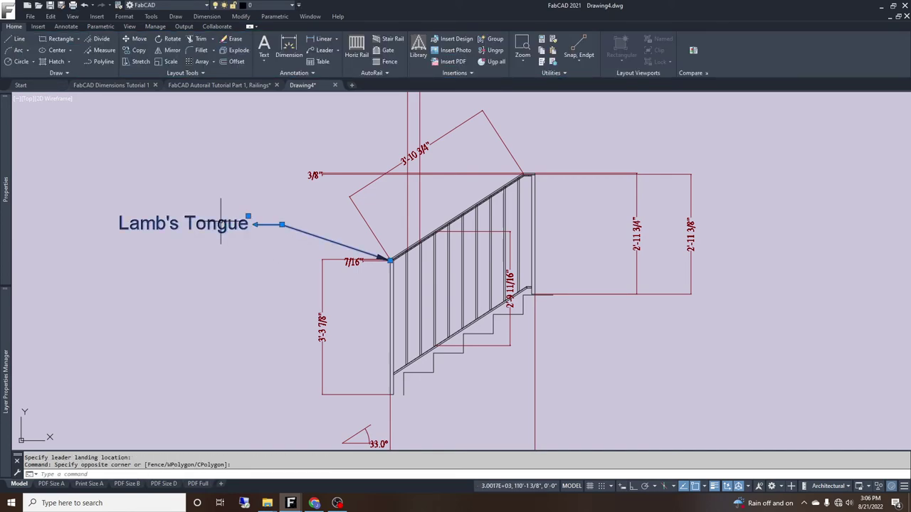
mouse_move(8, 289)
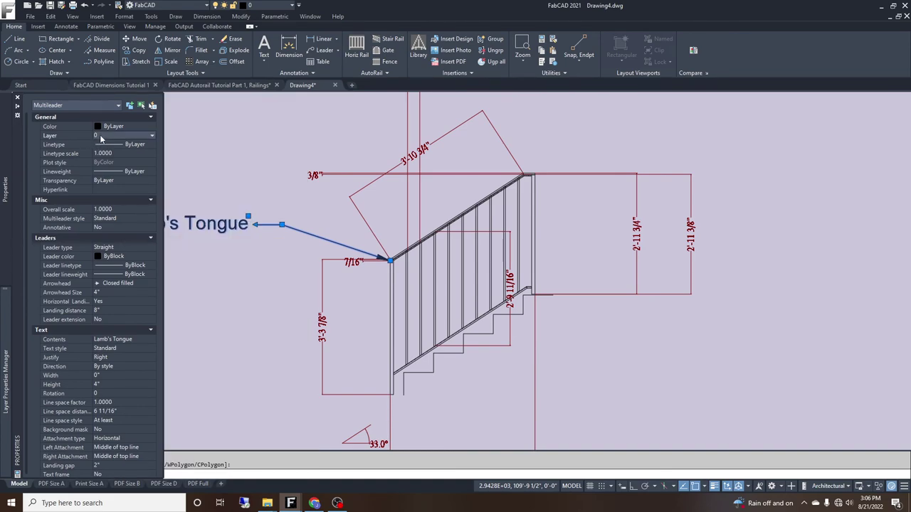
left_click(99, 135)
left_click(103, 153)
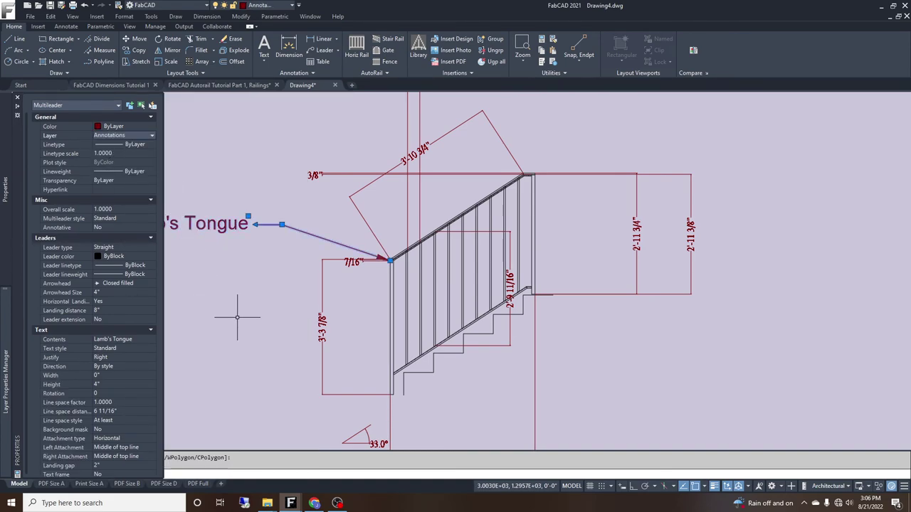
scroll(238, 278, "down", 4)
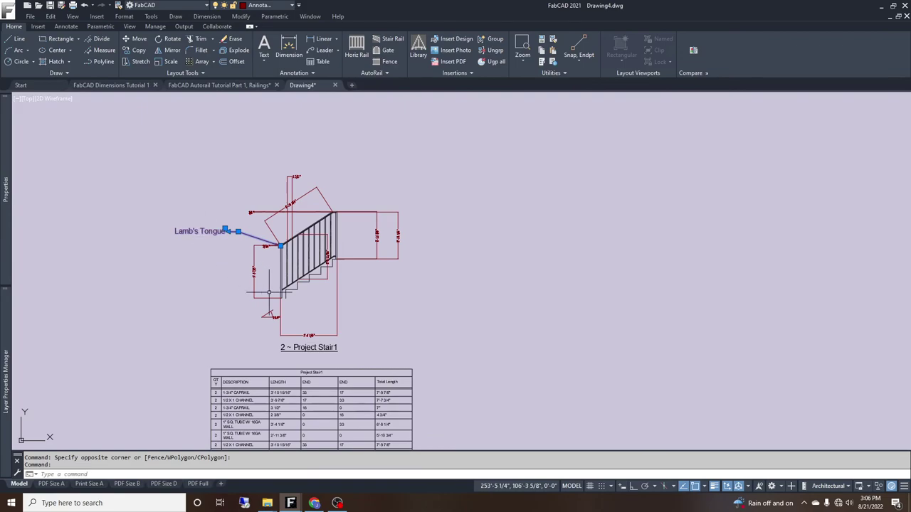
scroll(328, 225, "down", 2)
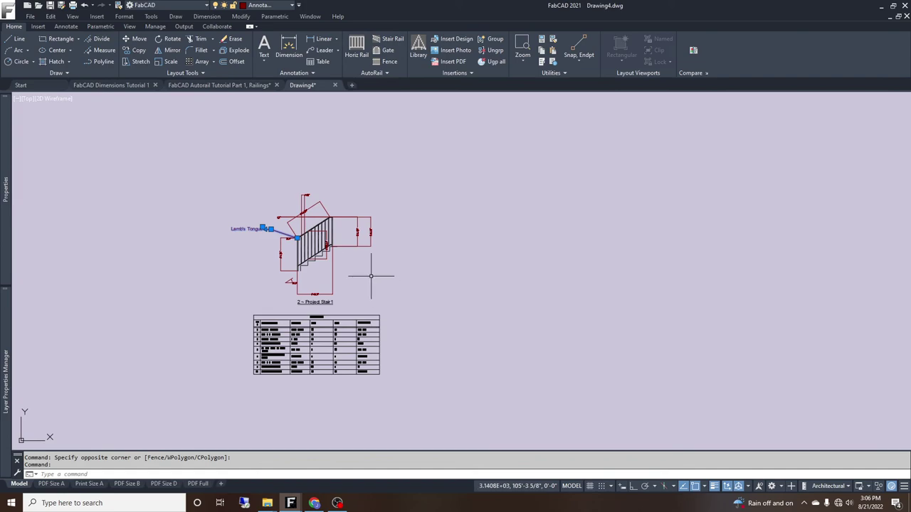
Select all the stair rail's linear dimensions and set their primary dimension units to Fractional
scroll(371, 276, "up", 4)
left_click(373, 233)
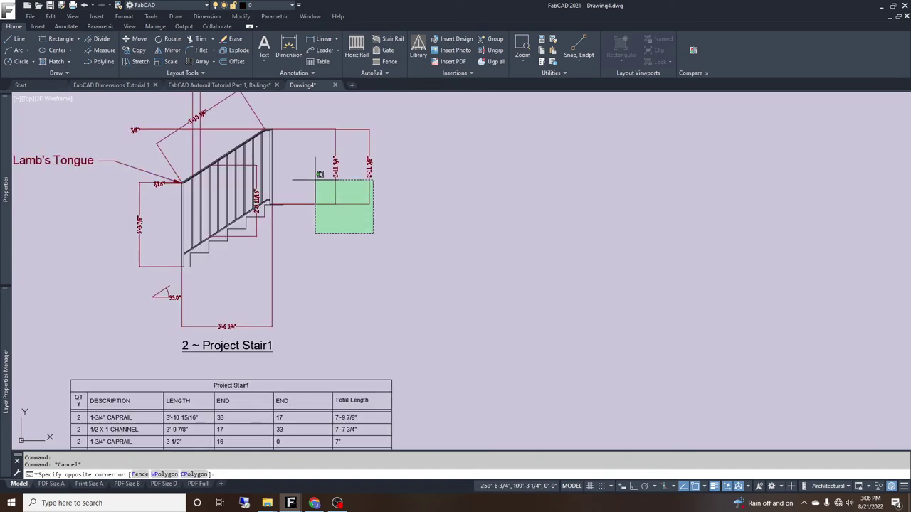
left_click(320, 174)
left_click(208, 162)
left_click(279, 240)
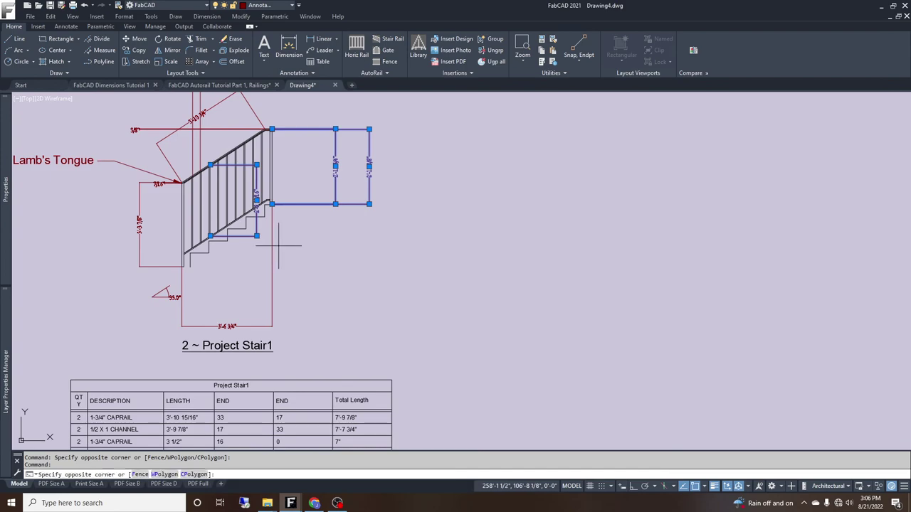
left_click(184, 326)
left_click(165, 269)
left_click(156, 196)
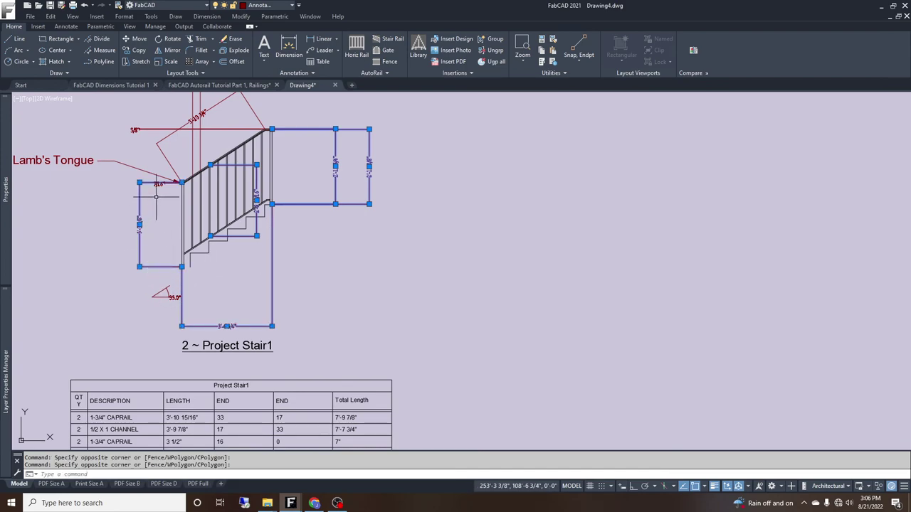
left_click(171, 191)
left_click(161, 171)
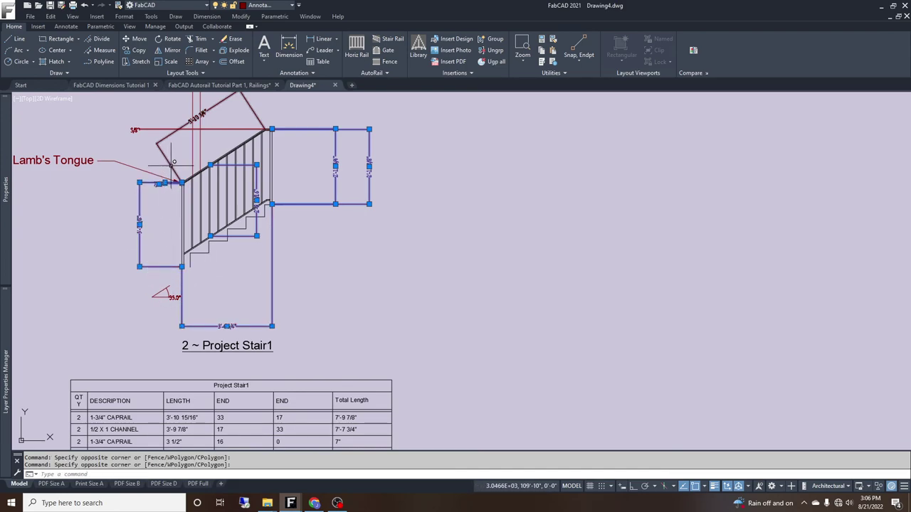
left_click(207, 140)
left_click(153, 128)
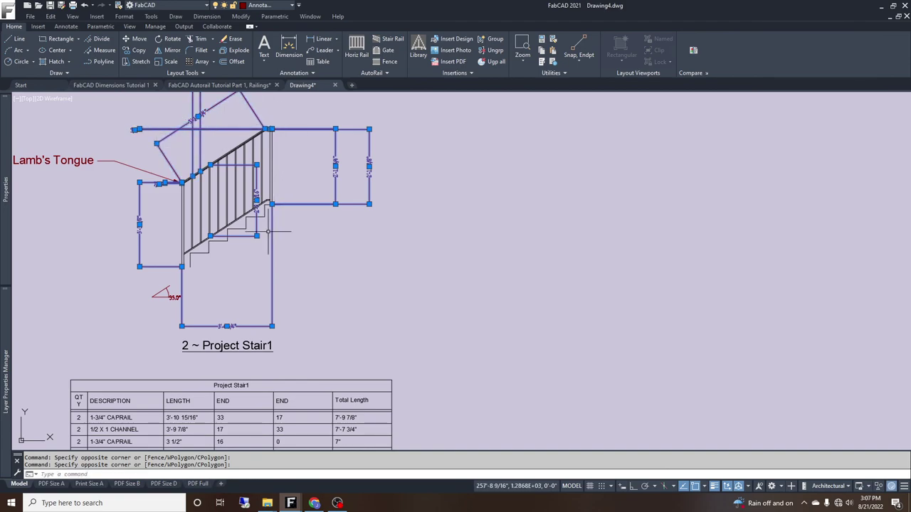
mouse_move(3, 390)
mouse_move(9, 261)
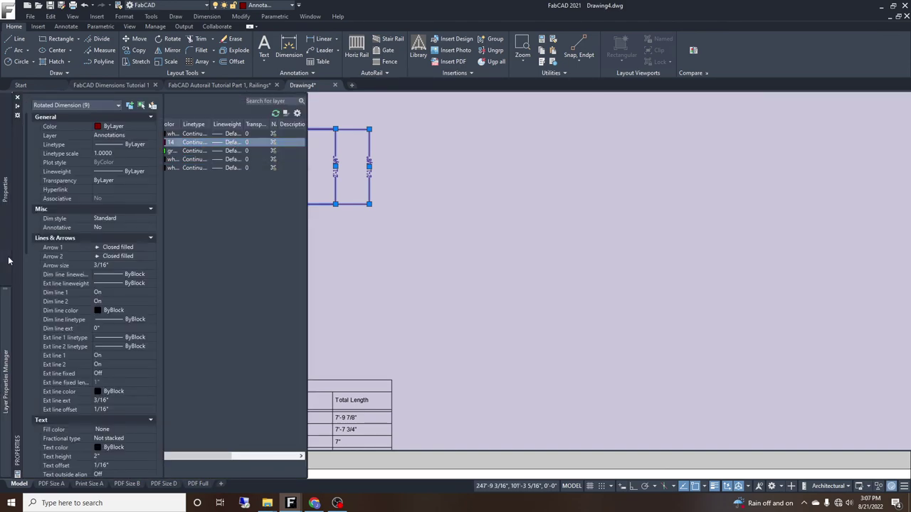
scroll(87, 294, "down", 10)
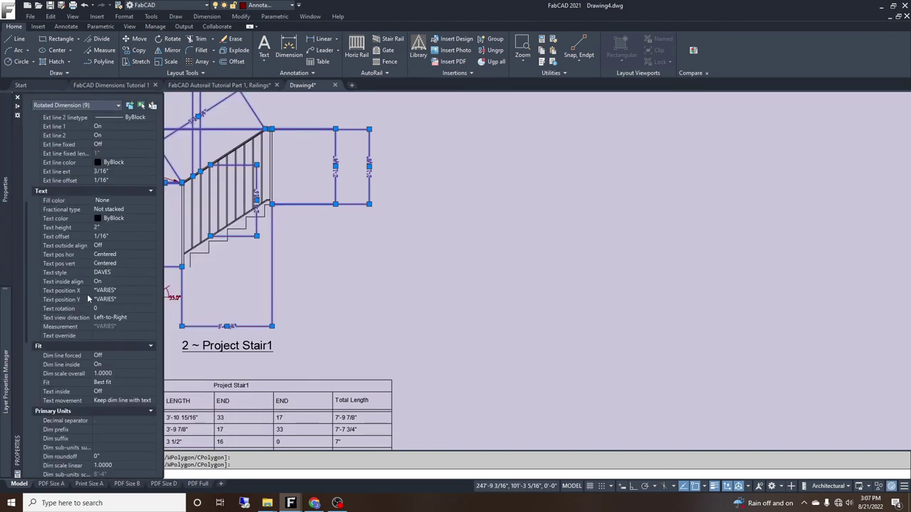
left_click(111, 429)
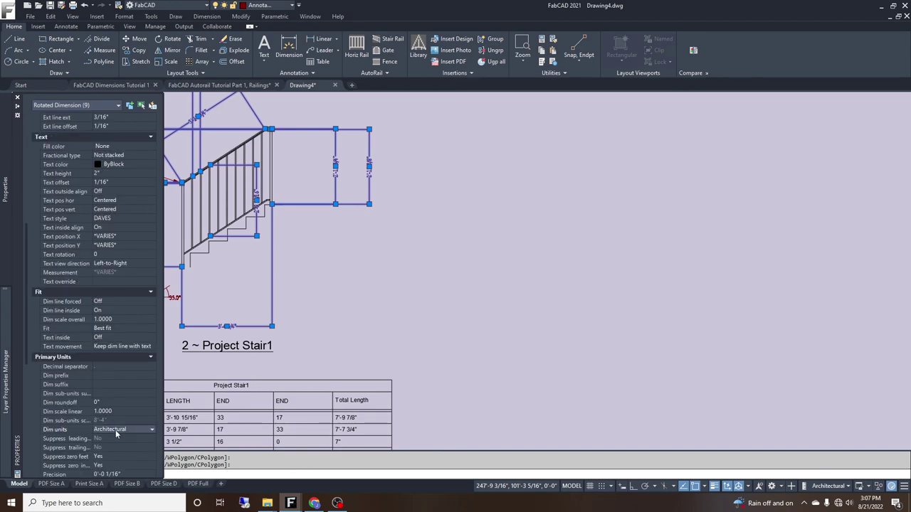
left_click(112, 430)
left_click(115, 472)
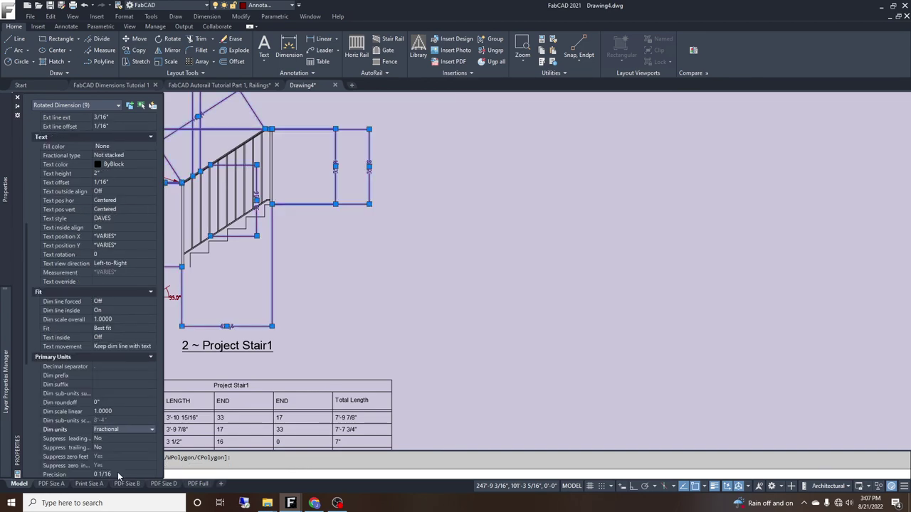
left_click(353, 247)
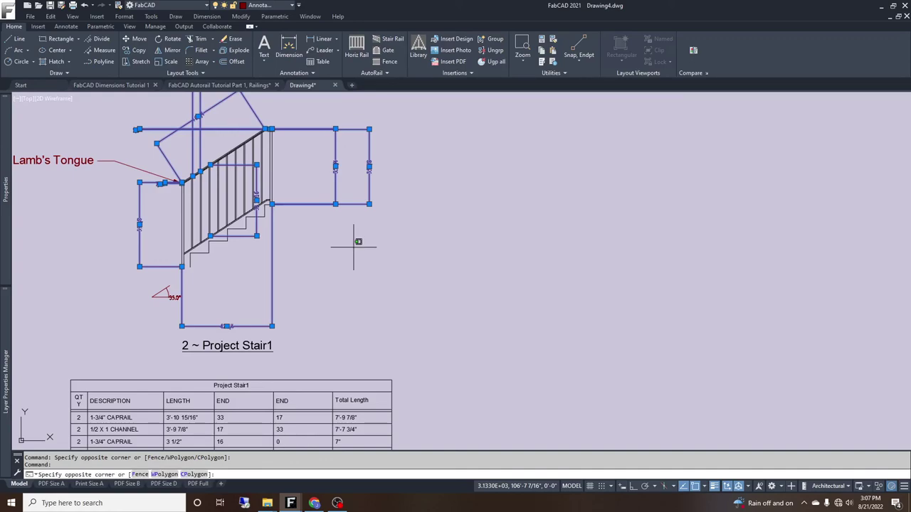
key("Escape")
key("Escape")
scroll(356, 244, "down", 2)
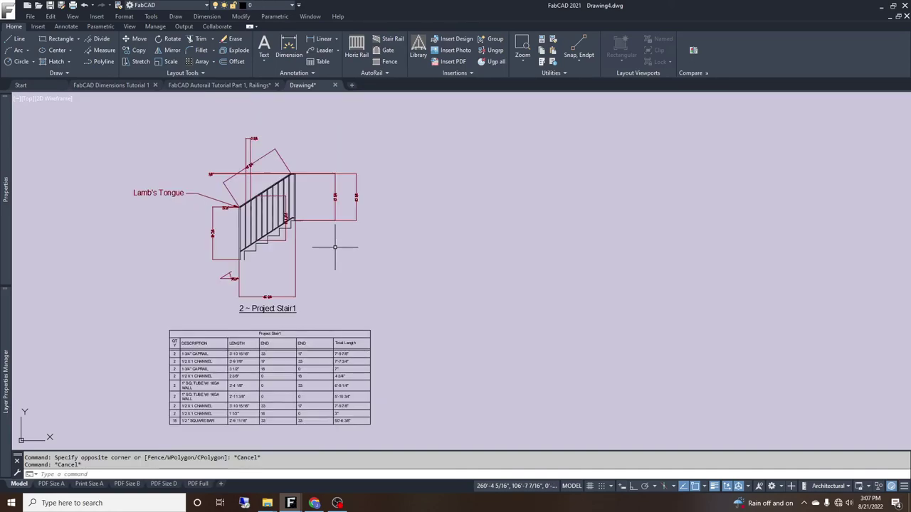